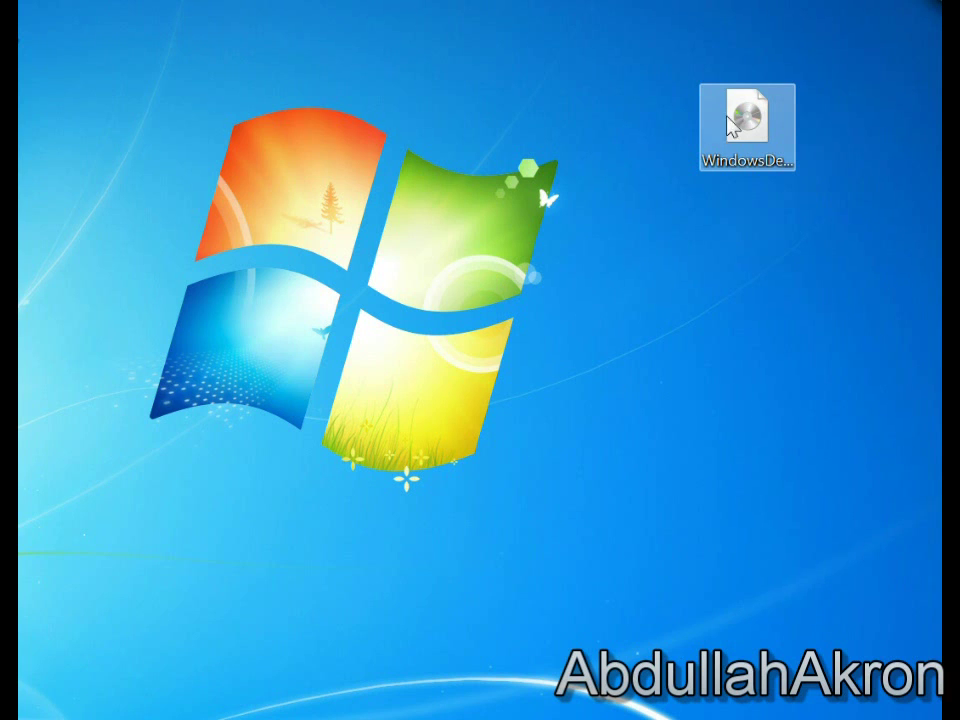
- Pick the Windows Developer Preview disc image, start the wind 8 VM and dismiss the First Run Wizard
{"action": "left_click", "coordinate": [740, 125]}
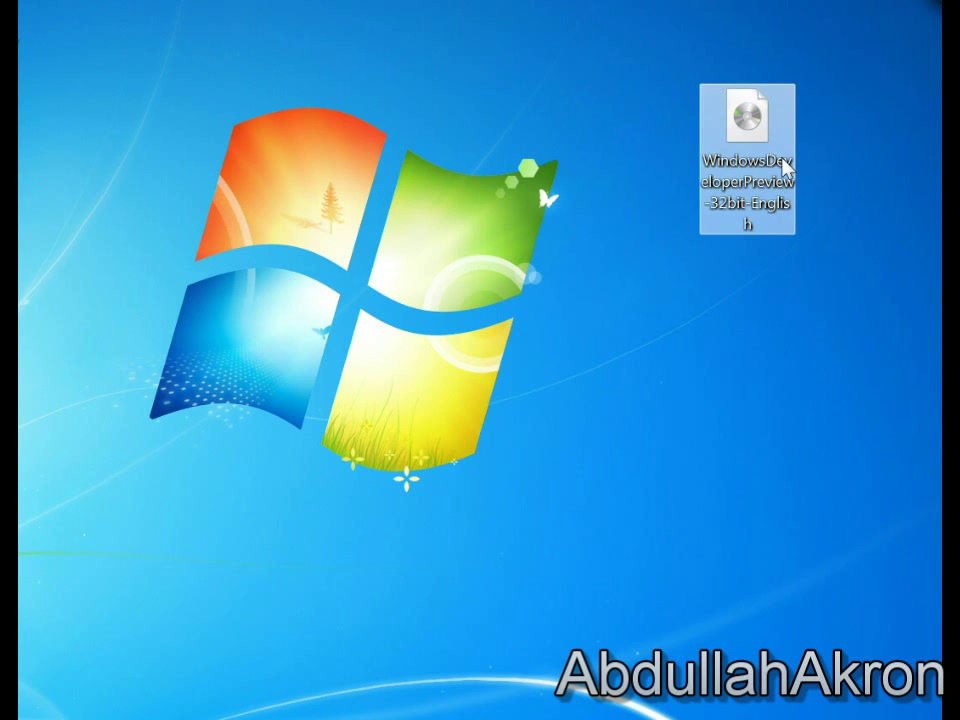
{"action": "mouse_move", "coordinate": [747, 128]}
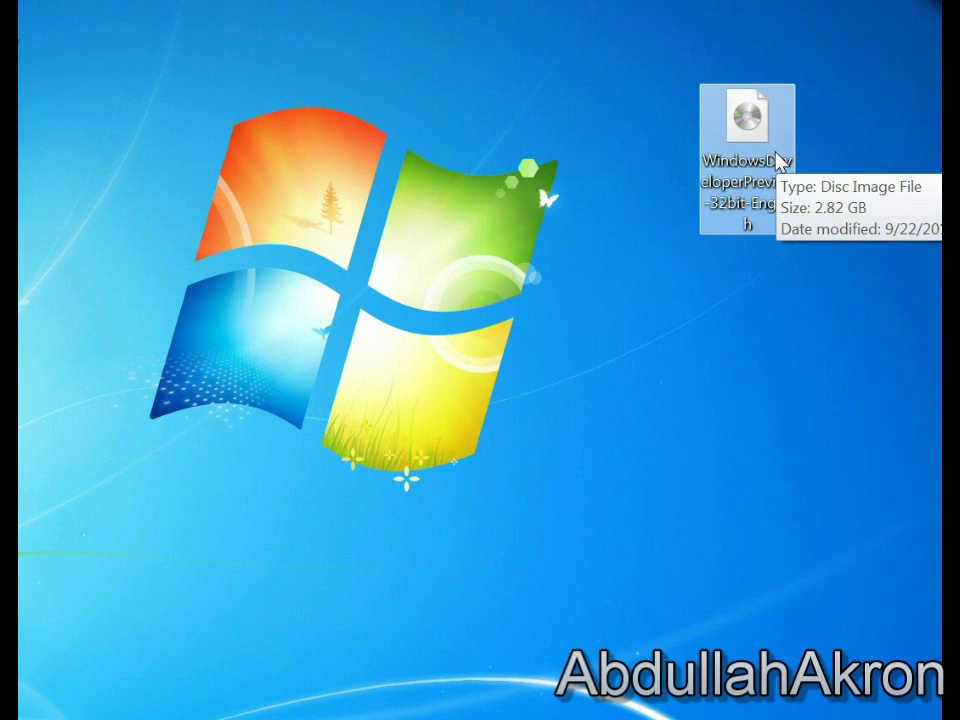
{"action": "left_click", "coordinate": [40, 705]}
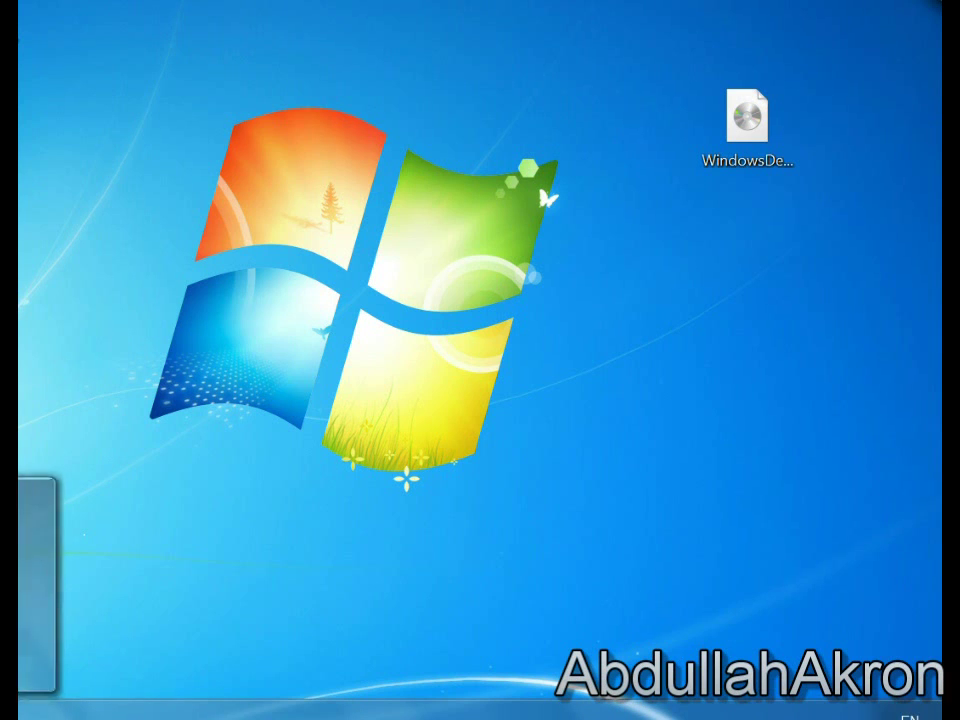
{"action": "double_click", "coordinate": [158, 242]}
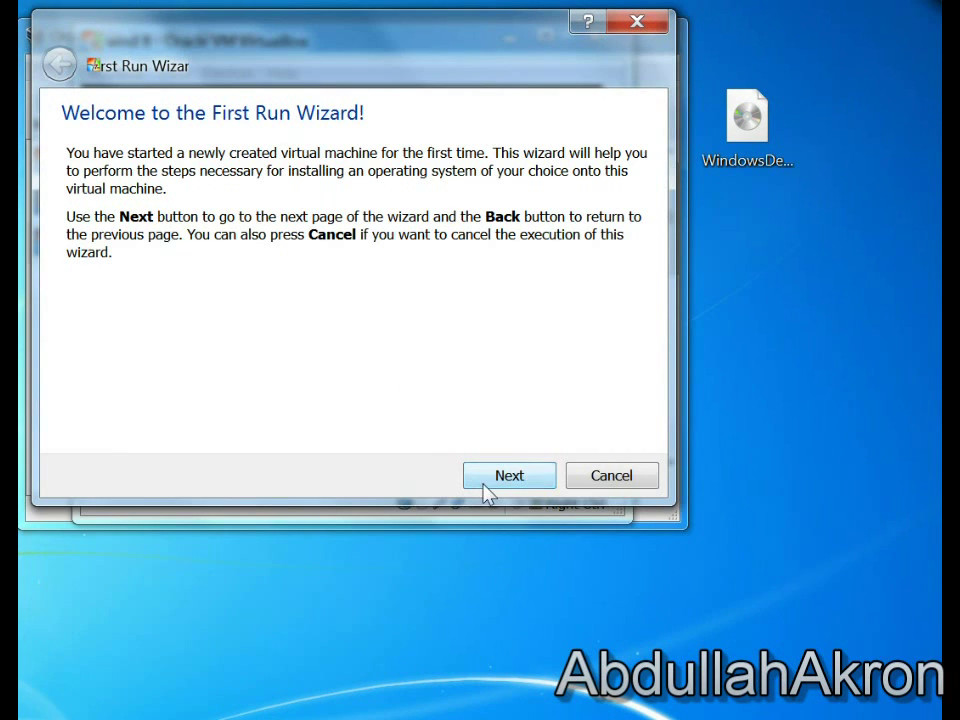
{"action": "left_click", "coordinate": [487, 490]}
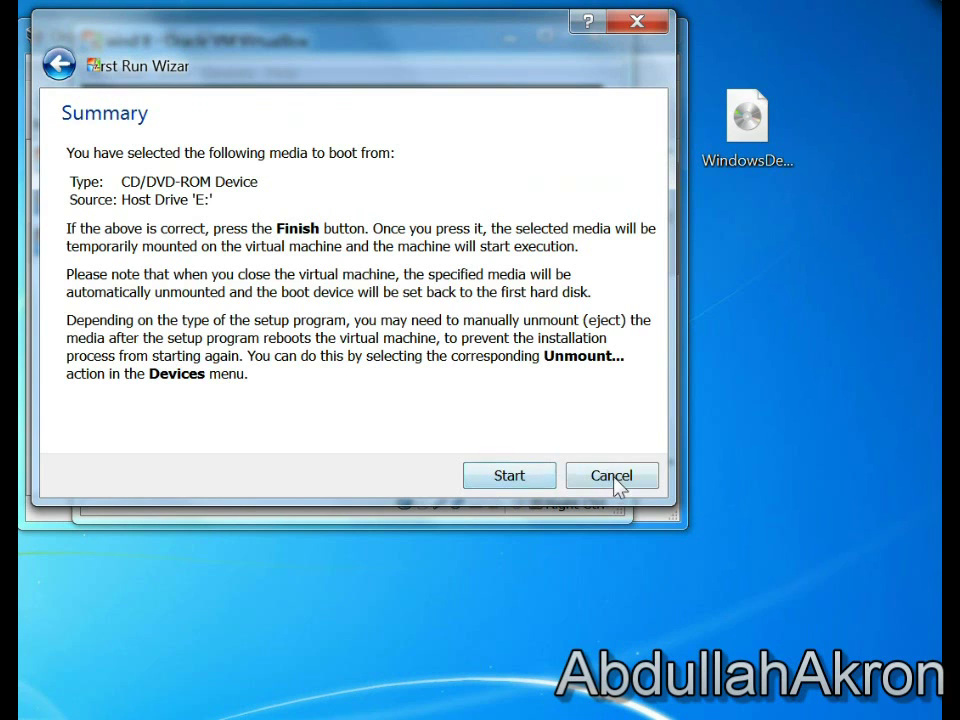
{"action": "left_click", "coordinate": [617, 484]}
- Mount the Windows Developer Preview ISO and reset the VM to boot from it
{"action": "left_click", "coordinate": [225, 73]}
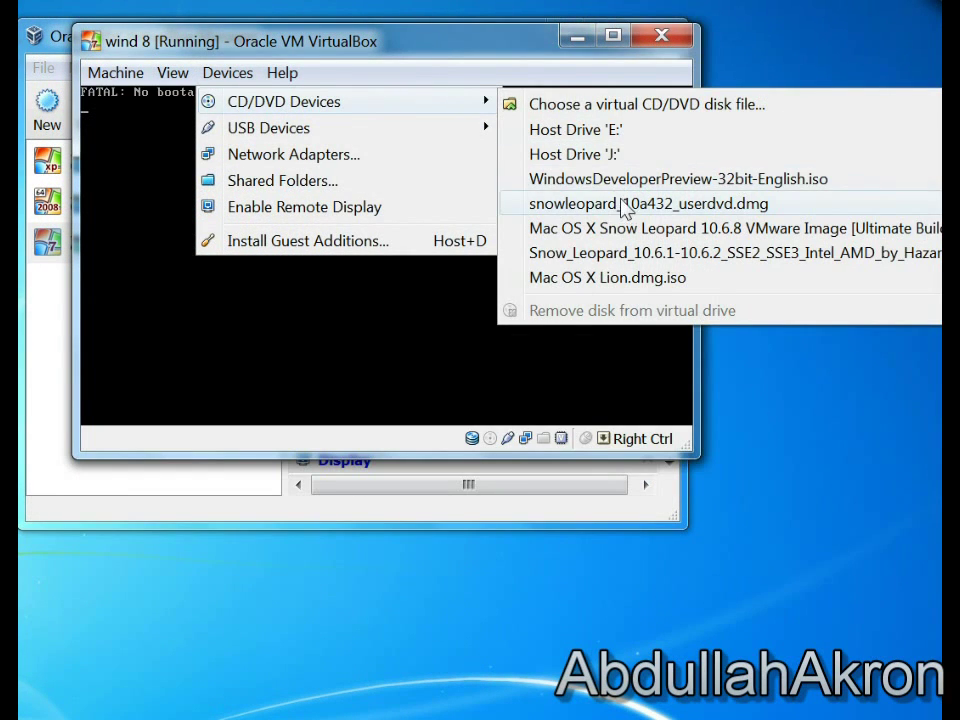
{"action": "left_click", "coordinate": [618, 186]}
{"action": "left_click", "coordinate": [115, 73]}
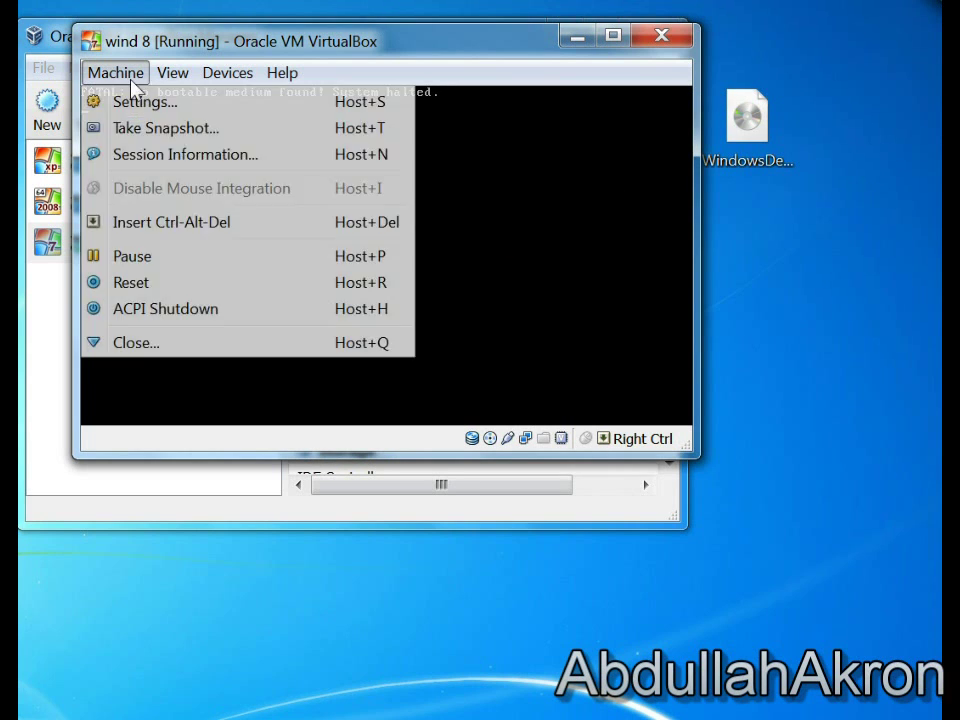
{"action": "left_click", "coordinate": [131, 284]}
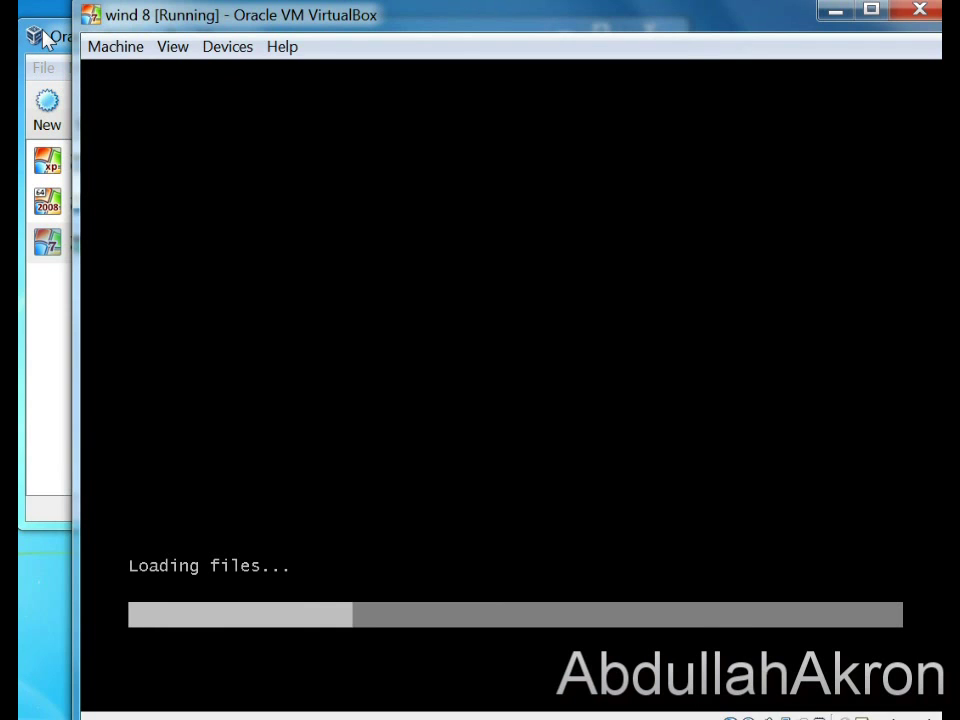
- Minimise the VirtualBox Manager and nudge the VM window slightly left
{"action": "left_click", "coordinate": [40, 35]}
{"action": "left_click", "coordinate": [563, 32]}
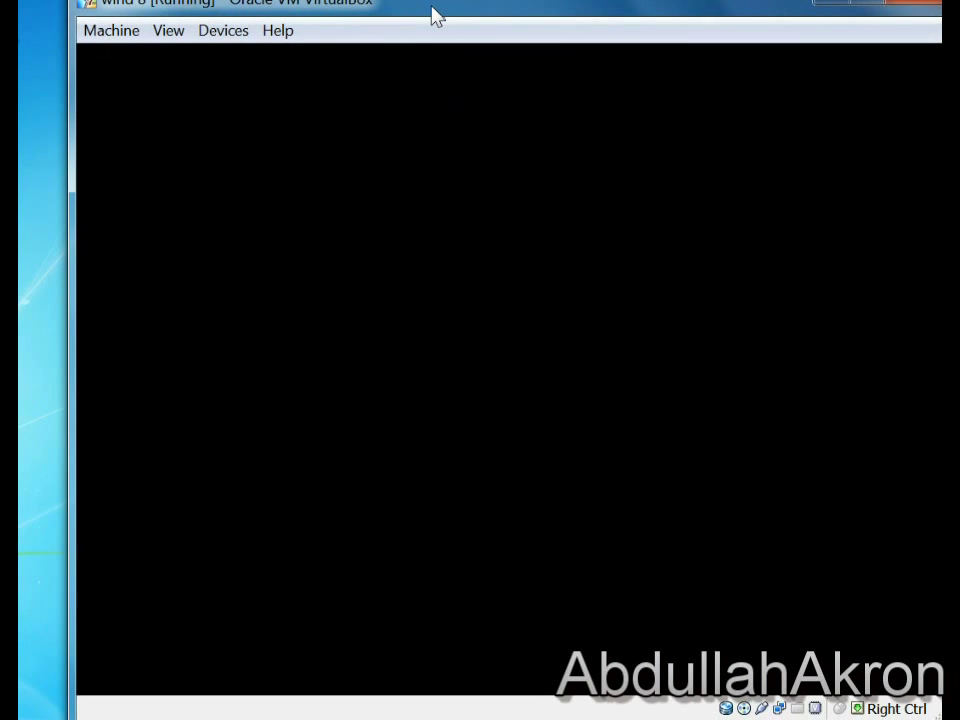
{"action": "left_click_drag", "start_coordinate": [434, 15], "coordinate": [422, 13]}
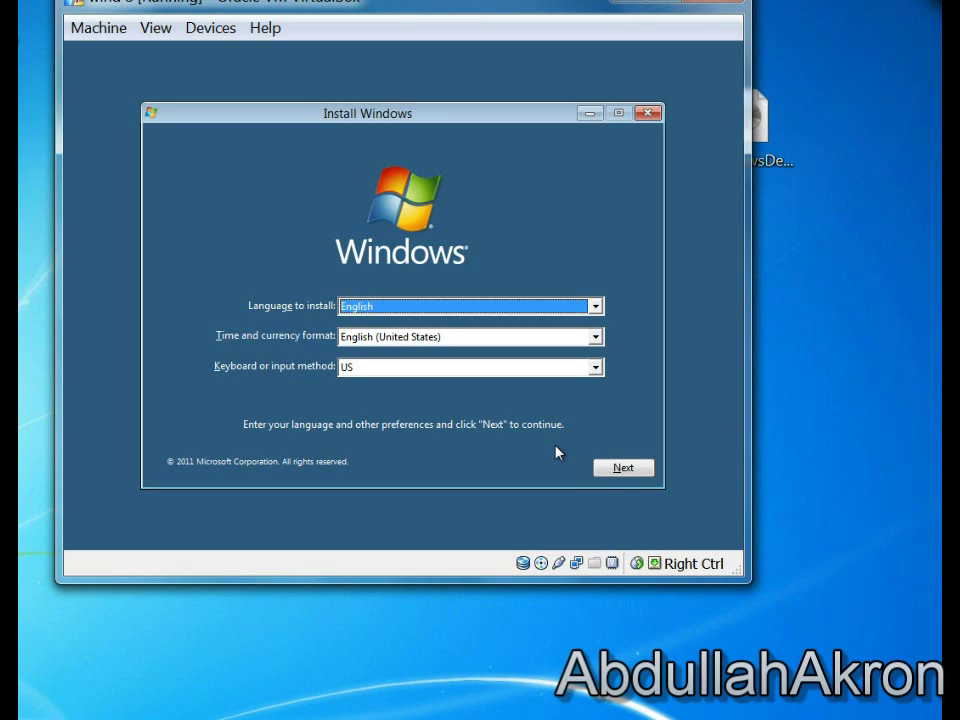
- Keep default language, start installing, accept the licence terms and choose a Custom (advanced) install
{"action": "left_click", "coordinate": [621, 467]}
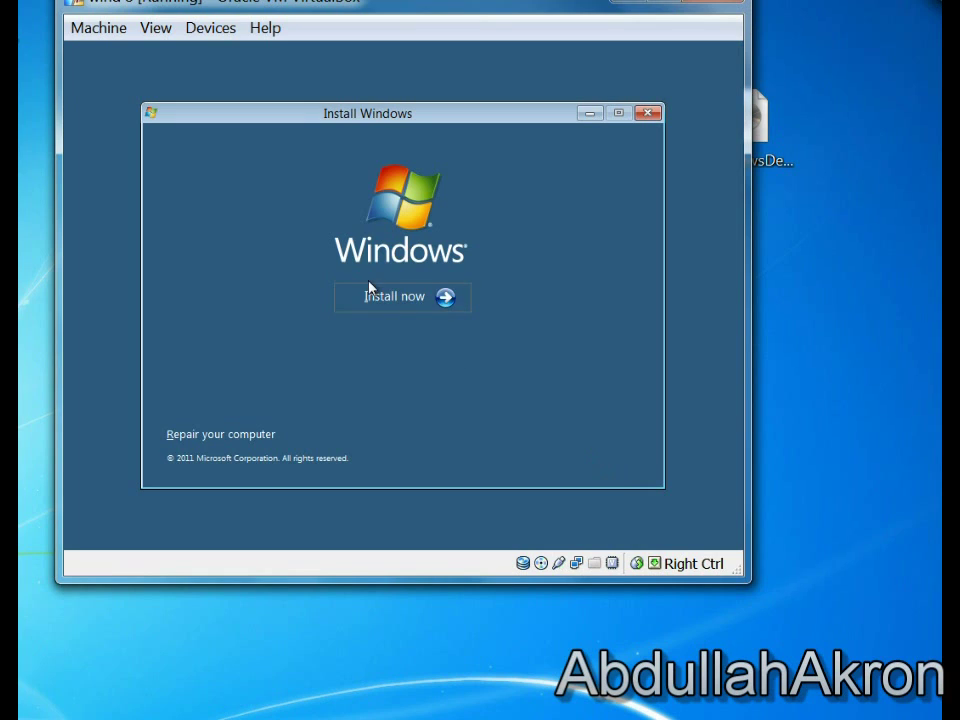
{"action": "left_click", "coordinate": [416, 311]}
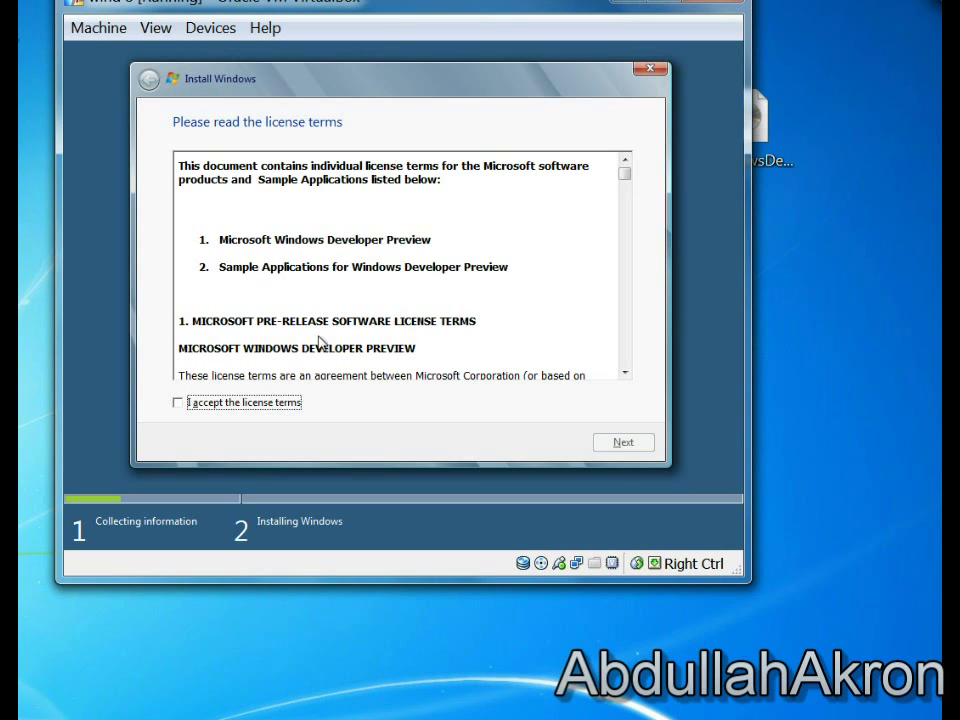
{"action": "left_click", "coordinate": [236, 404]}
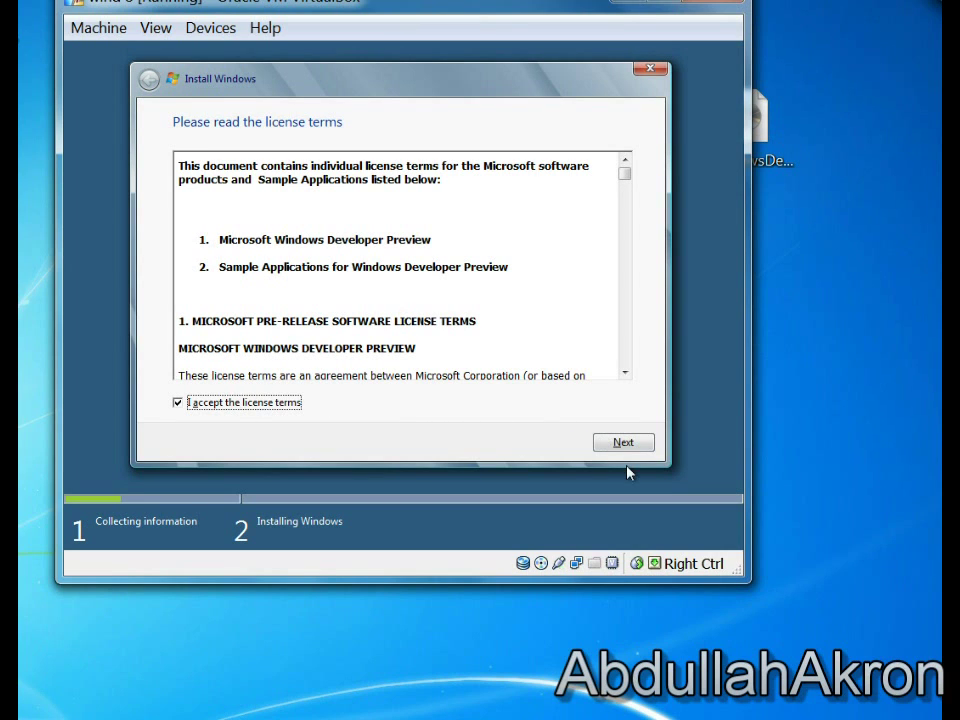
{"action": "left_click", "coordinate": [619, 447]}
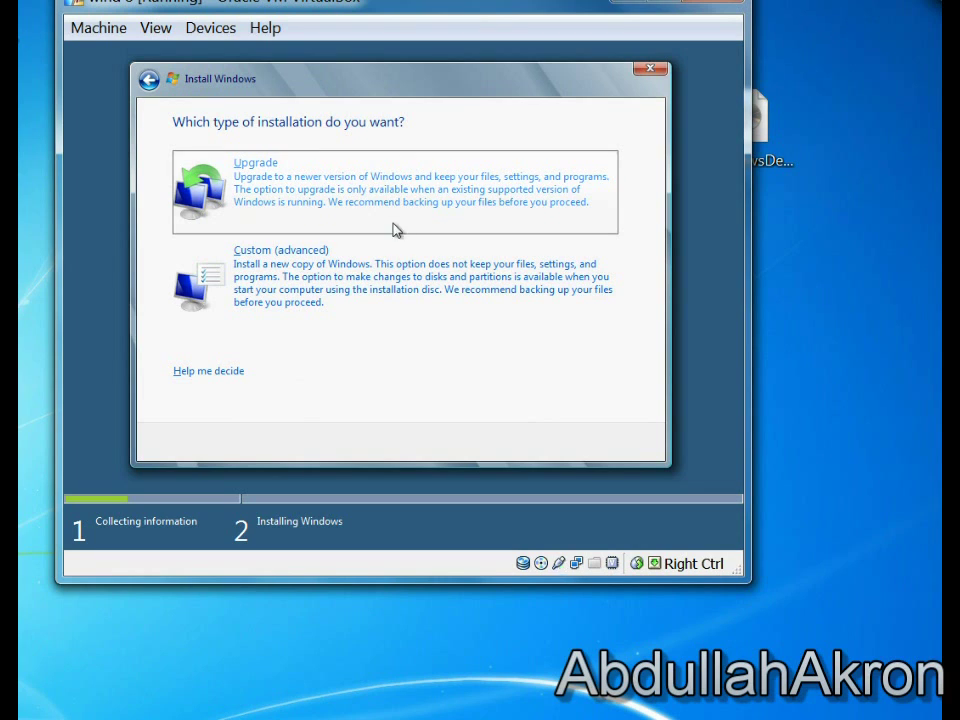
{"action": "left_click", "coordinate": [396, 261]}
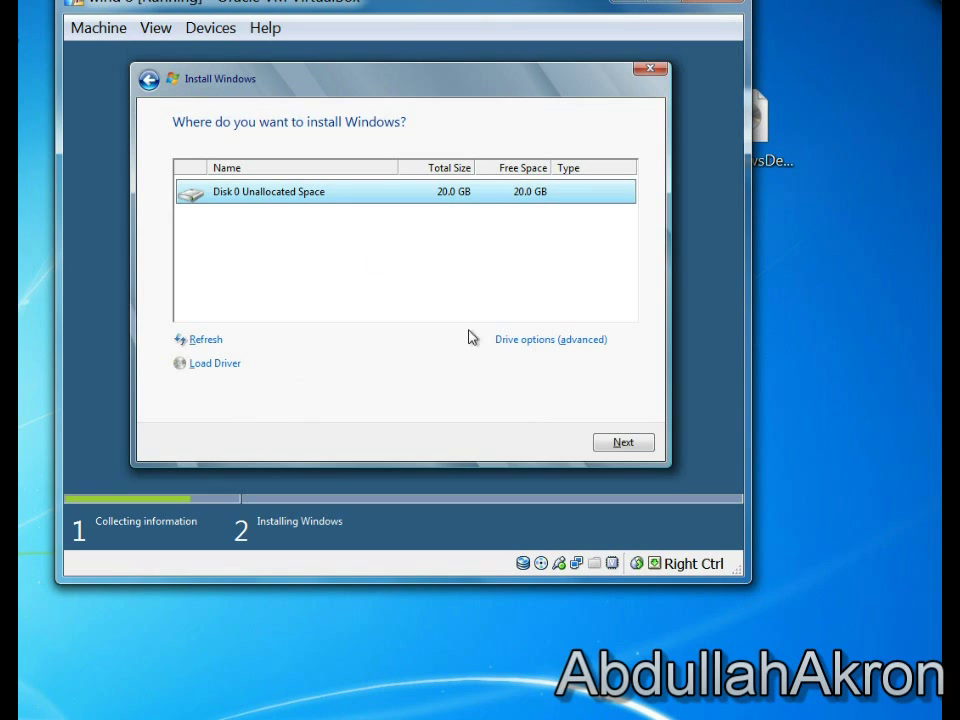
- Install Windows onto Disk 0's 20 GB unallocated space
{"action": "left_click", "coordinate": [621, 447]}
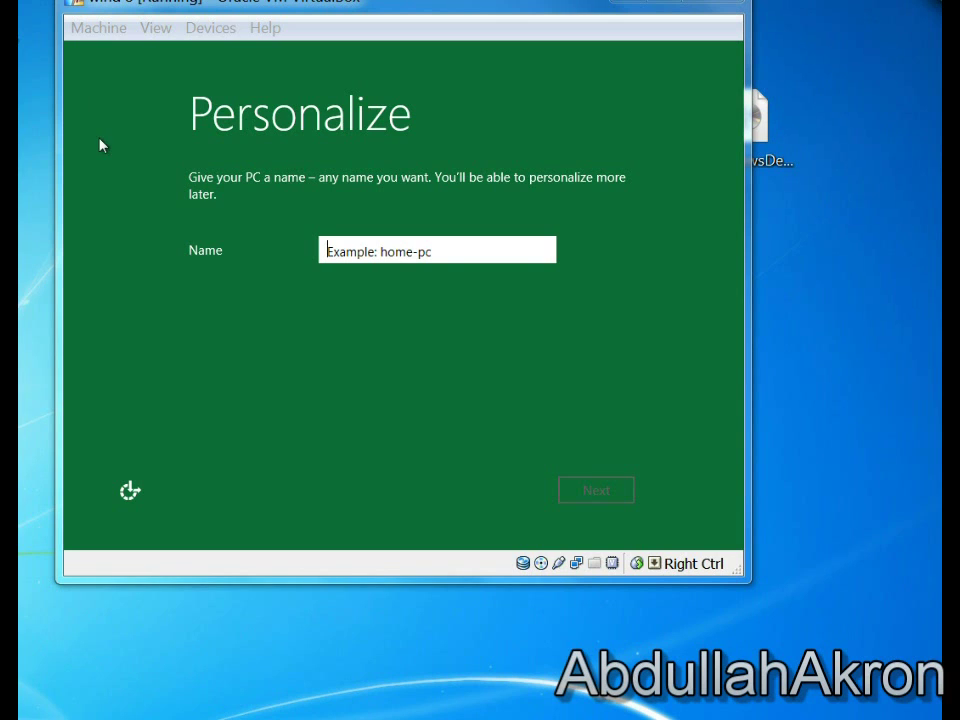
- Name the PC 'Home' and accept the express settings
{"action": "left_click", "coordinate": [421, 251]}
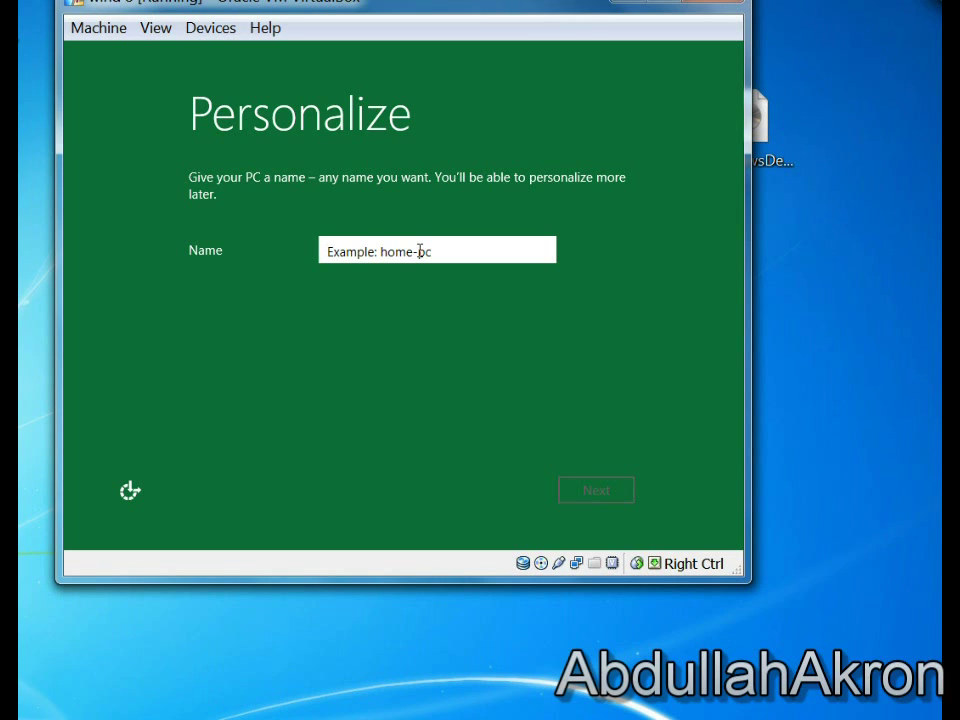
{"action": "type", "text": "Home"}
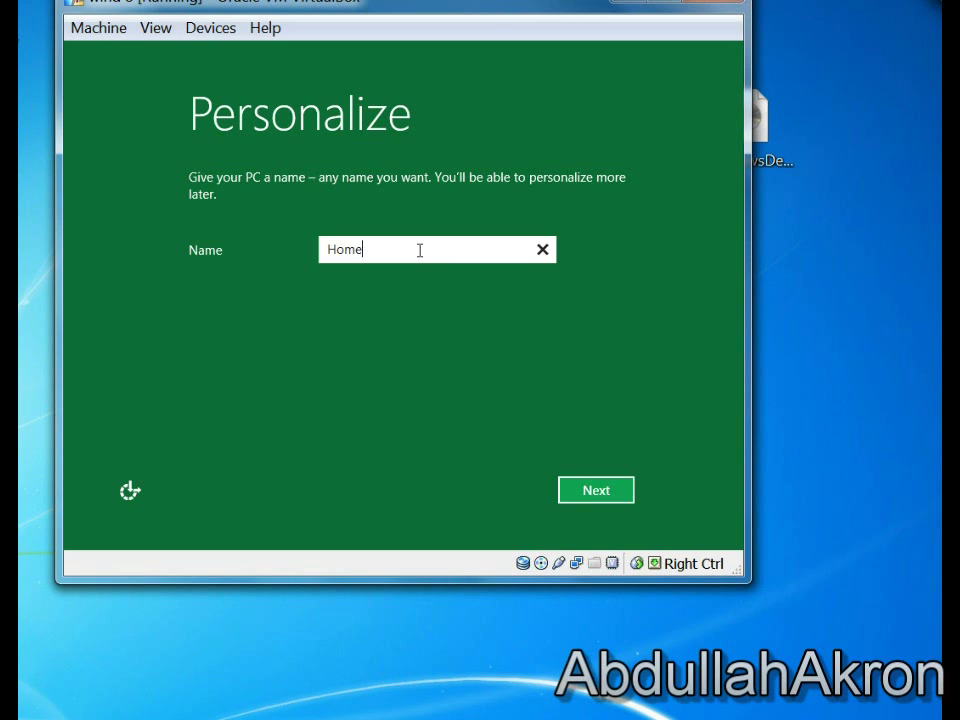
{"action": "key", "text": "Return"}
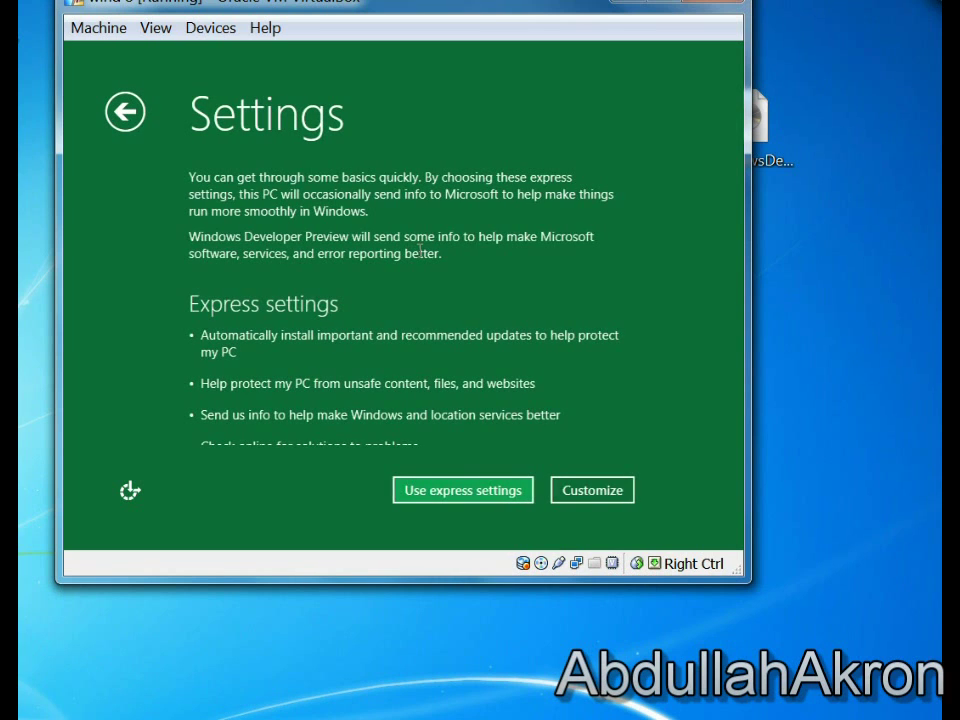
{"action": "key", "text": "Return"}
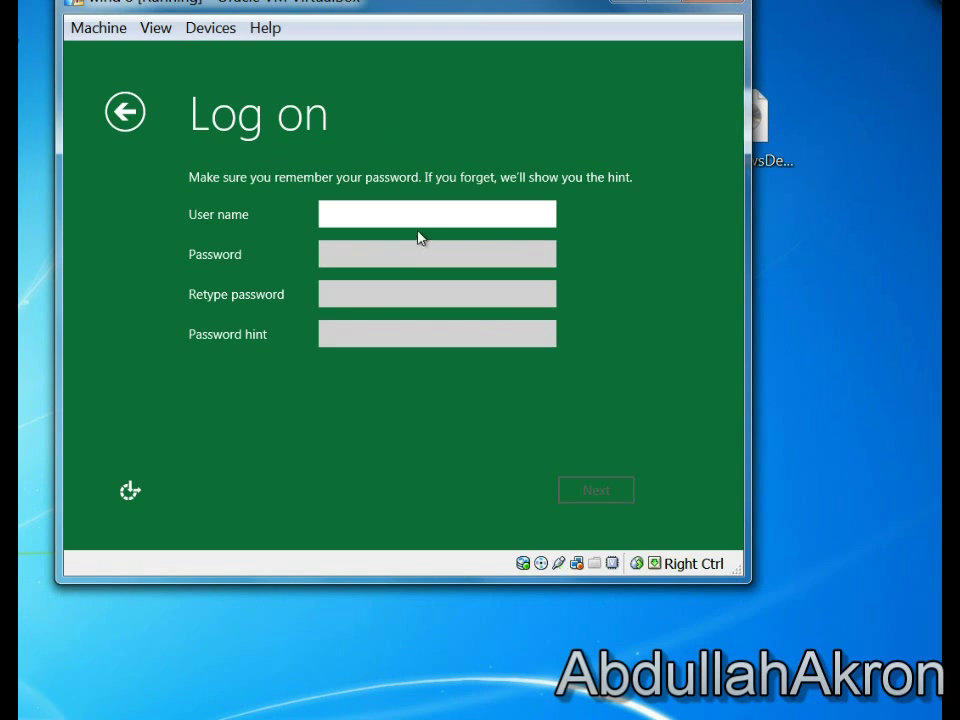
- Enter a user name for the new local account and submit it
{"action": "type", "text": "Ak"}
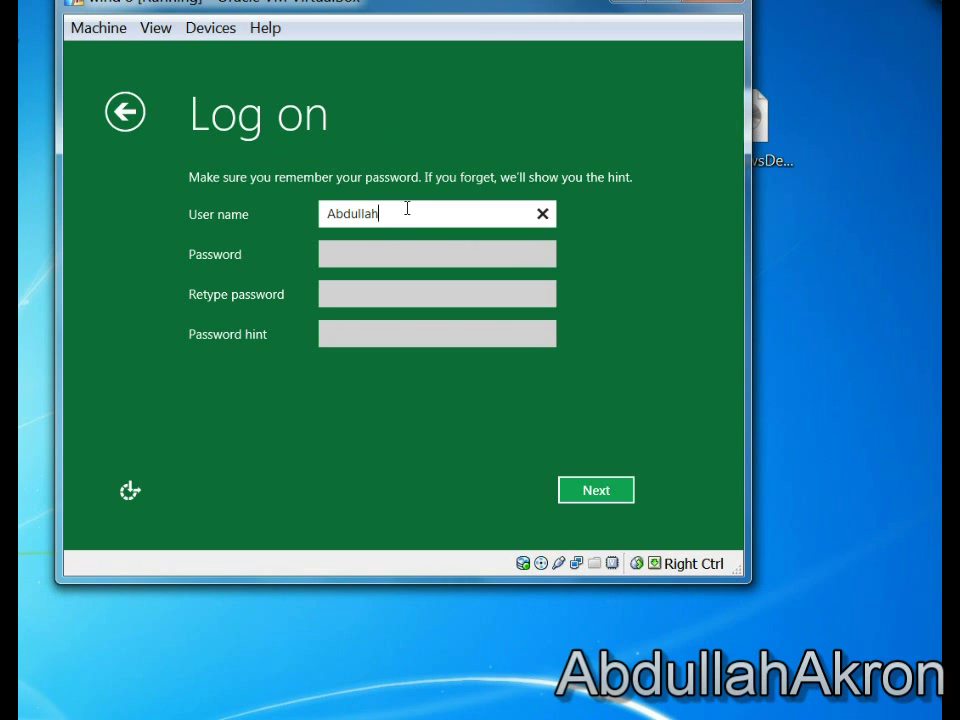
{"action": "type", "text": "ron"}
{"action": "left_click", "coordinate": [624, 486]}
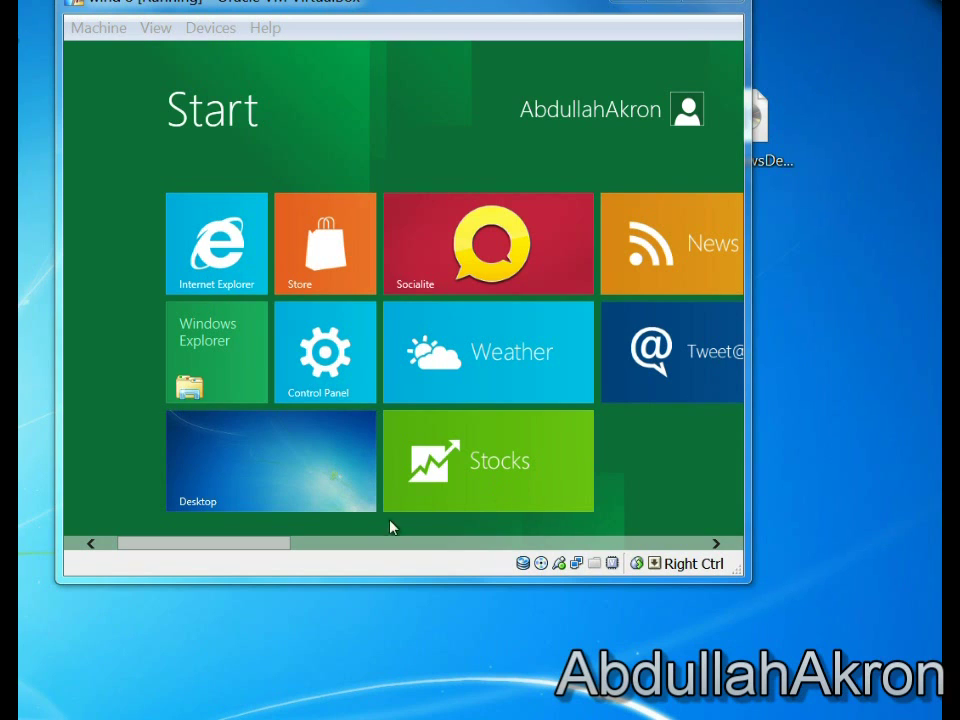
- Browse the Start screen tiles and account picture menu, then switch to the Desktop tile
{"action": "mouse_move", "coordinate": [251, 543]}
{"action": "left_mouse_down"}
{"action": "mouse_move", "coordinate": [433, 548]}
{"action": "mouse_move", "coordinate": [561, 534]}
{"action": "mouse_move", "coordinate": [649, 511]}
{"action": "left_mouse_up"}
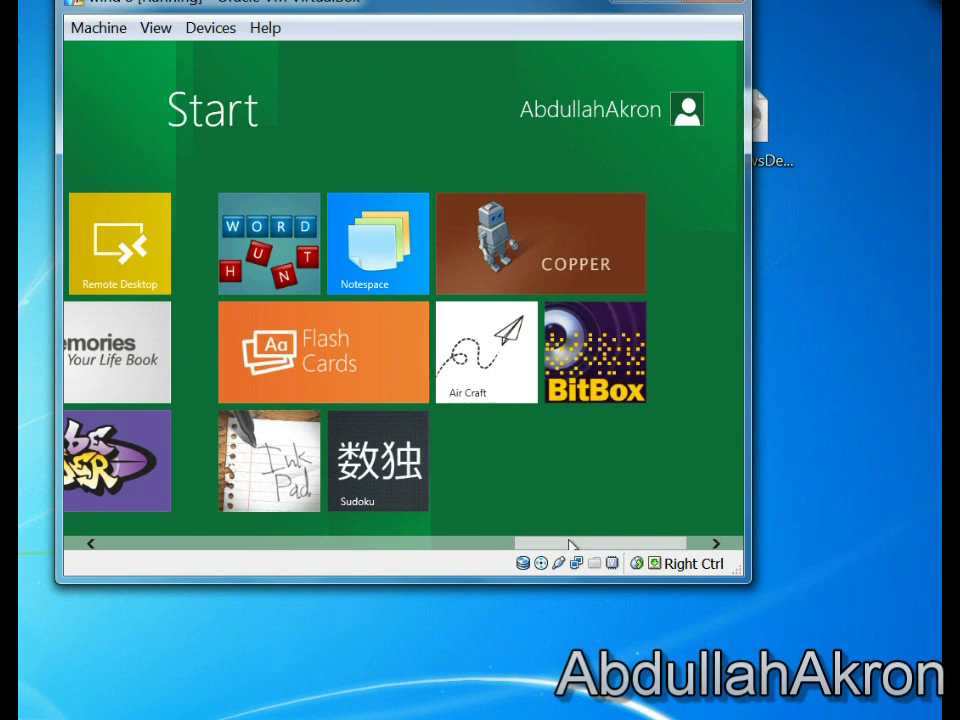
{"action": "left_click_drag", "start_coordinate": [589, 545], "coordinate": [624, 543]}
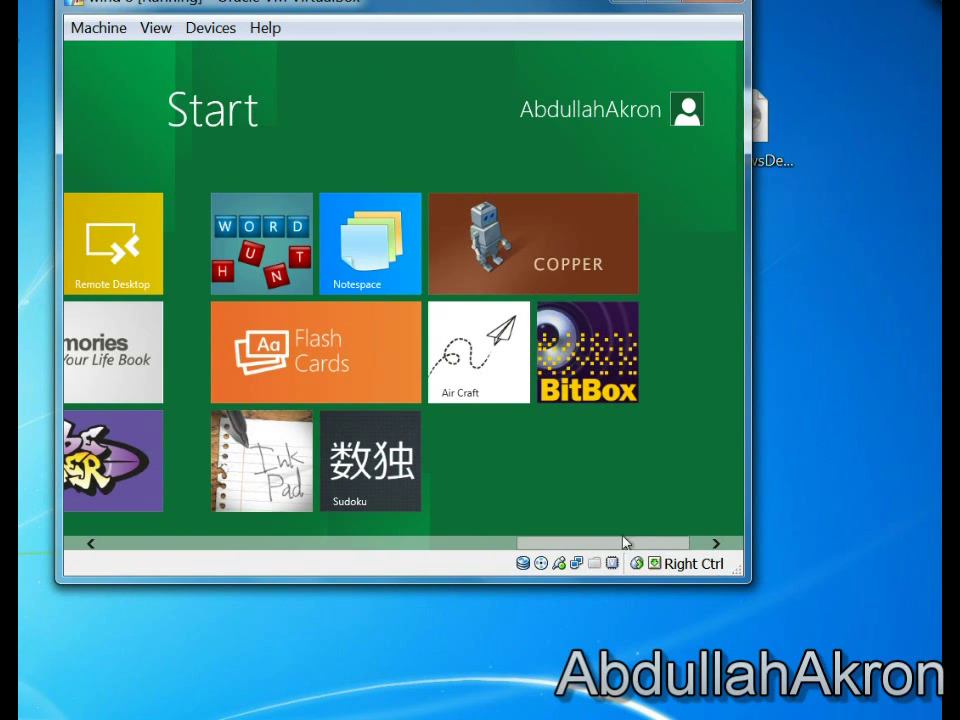
{"action": "left_click", "coordinate": [688, 104]}
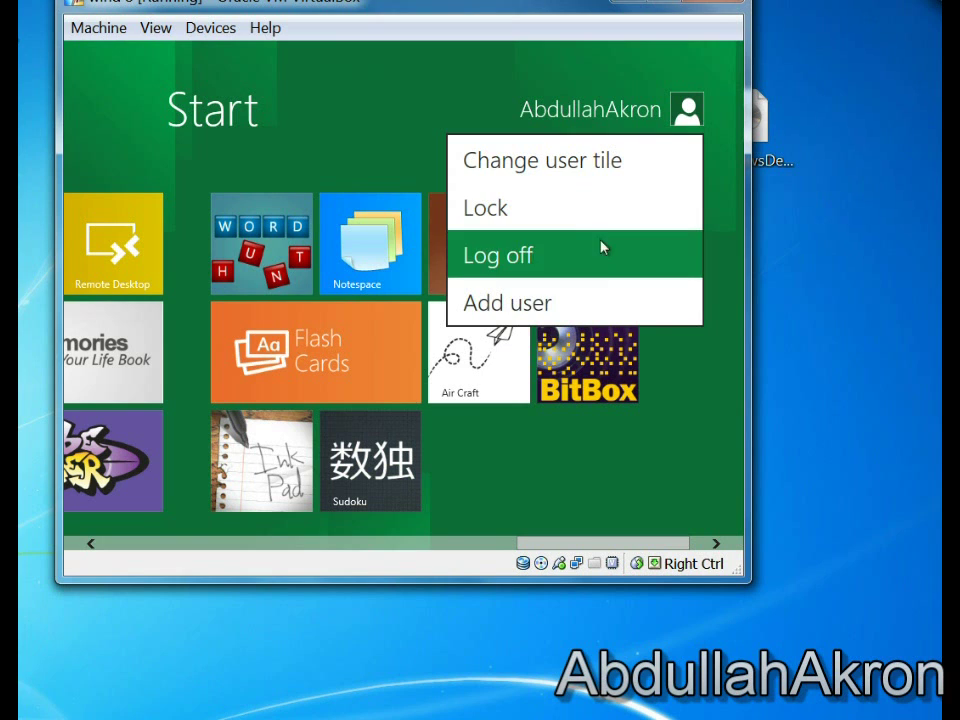
{"action": "left_click", "coordinate": [688, 104]}
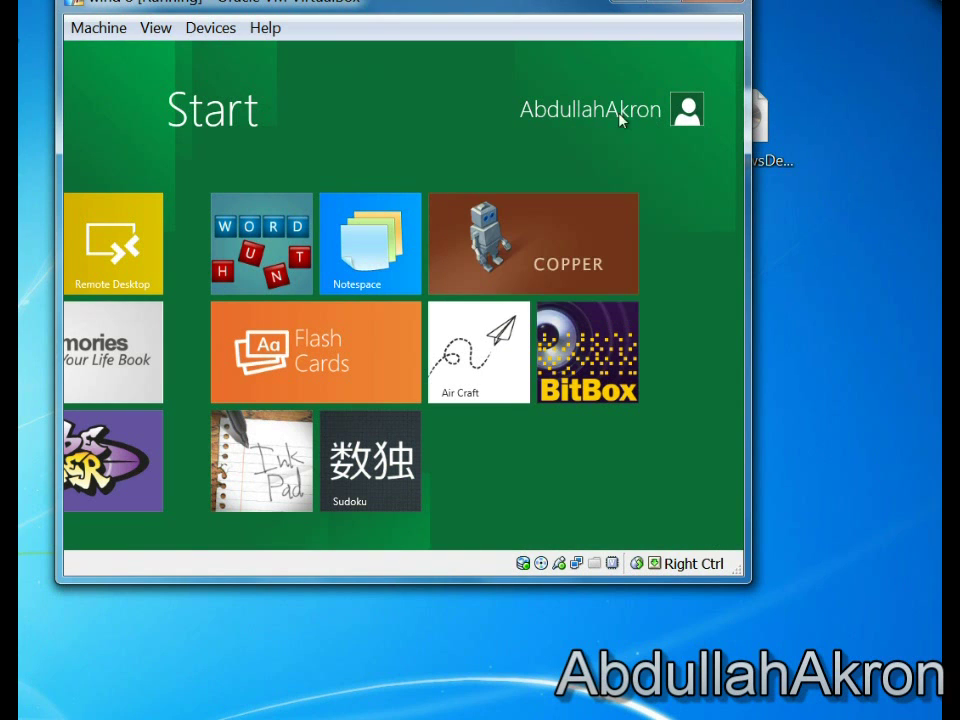
{"action": "left_click", "coordinate": [621, 112]}
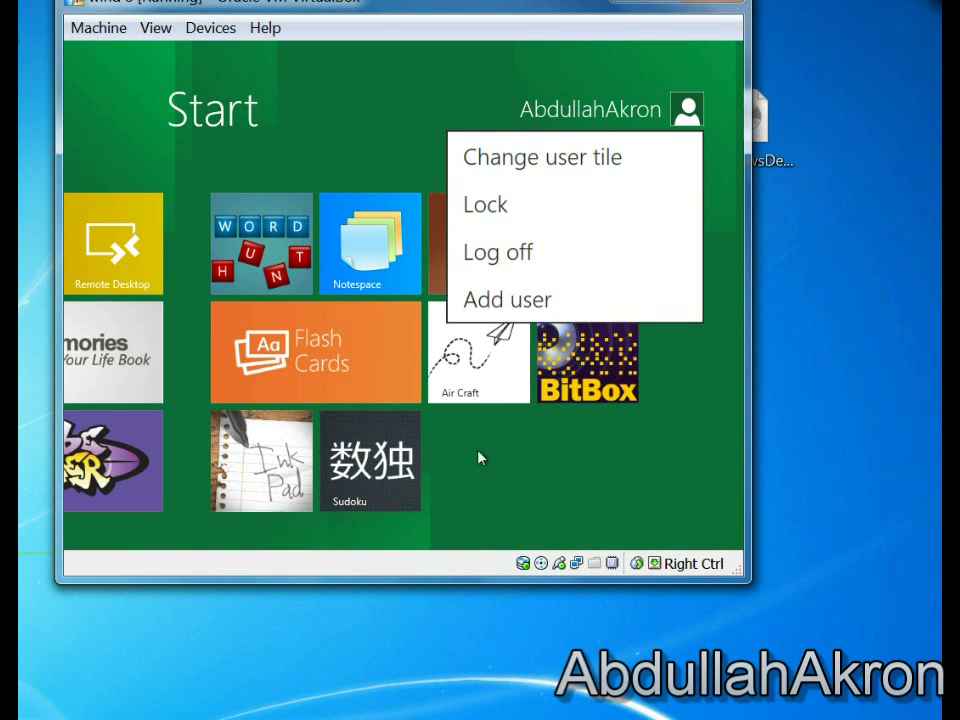
{"action": "left_click", "coordinate": [562, 485]}
{"action": "left_click_drag", "start_coordinate": [579, 544], "coordinate": [158, 547]}
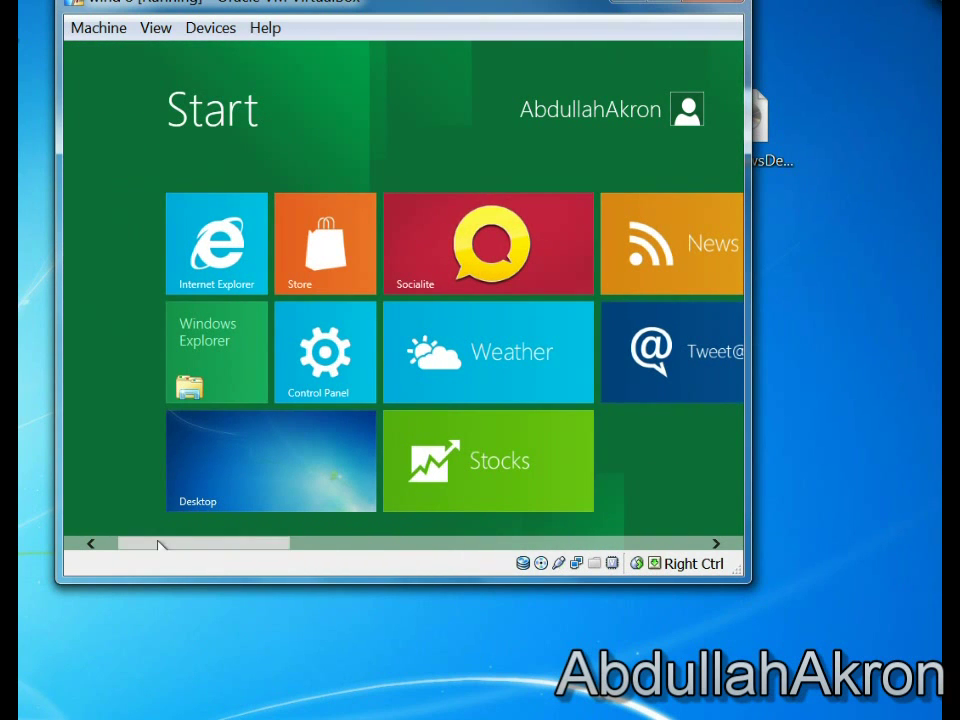
{"action": "left_click", "coordinate": [245, 466]}
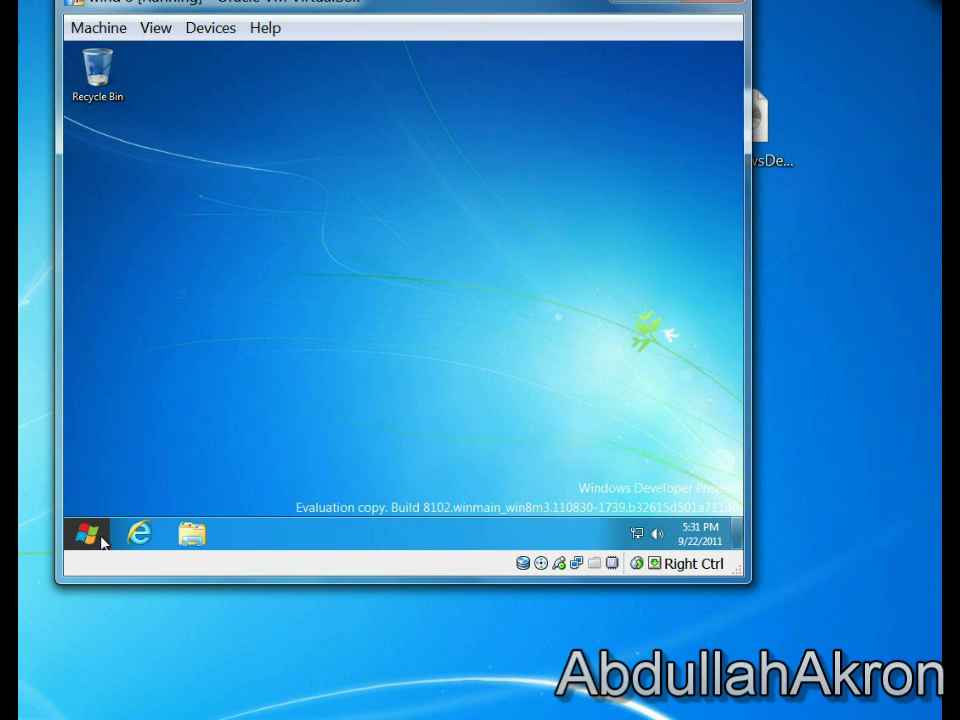
- Launch Internet Explorer and view its About Internet Explorer version information
{"action": "left_click", "coordinate": [145, 541]}
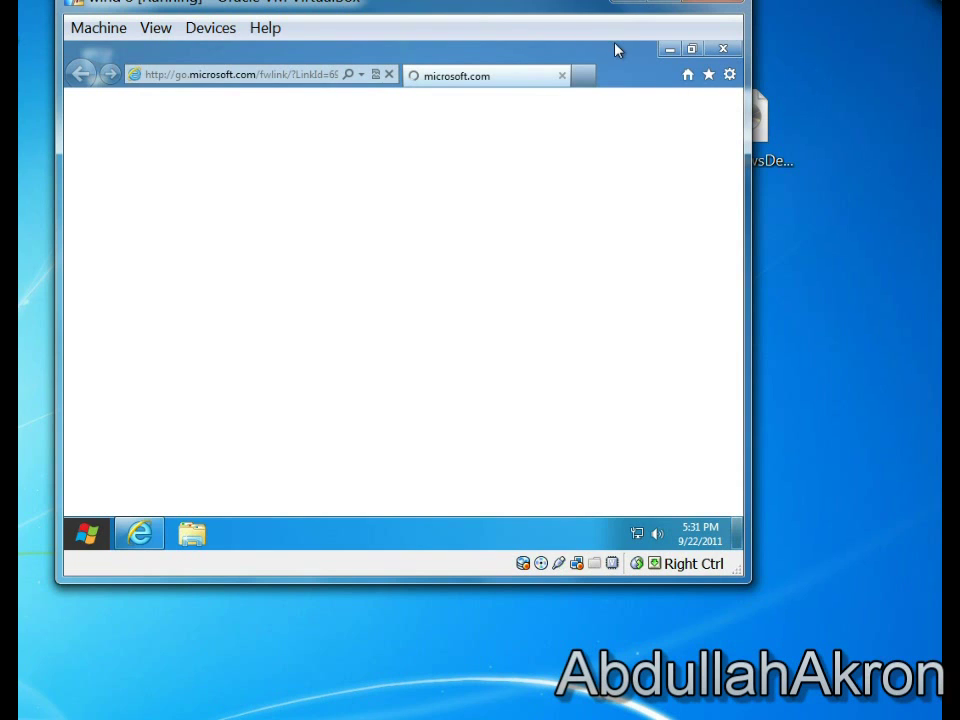
{"action": "left_click", "coordinate": [729, 75]}
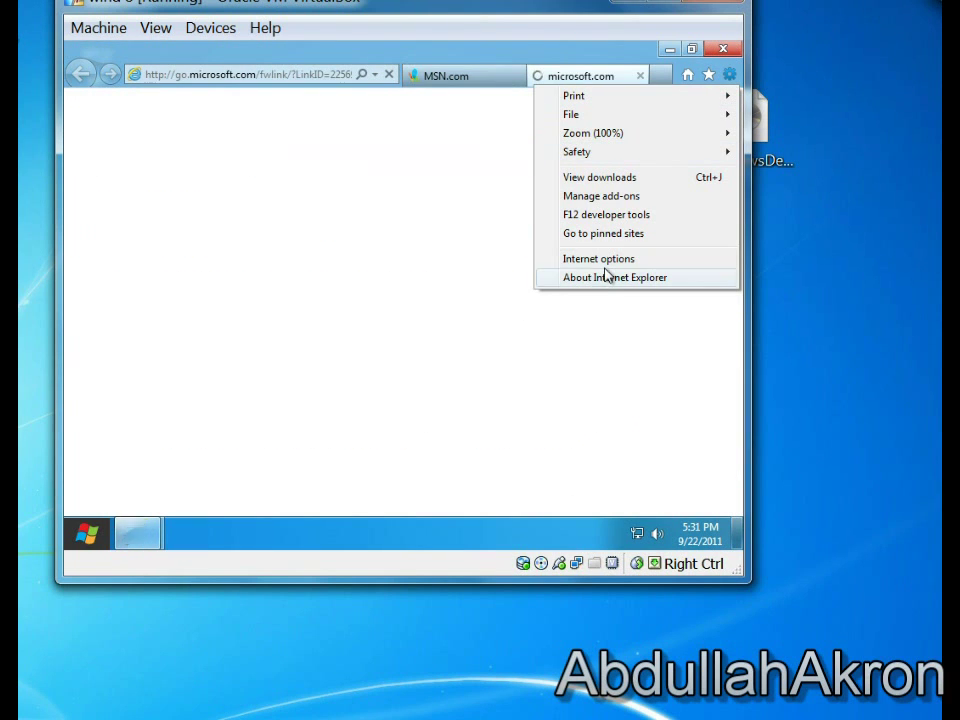
{"action": "left_click", "coordinate": [604, 278]}
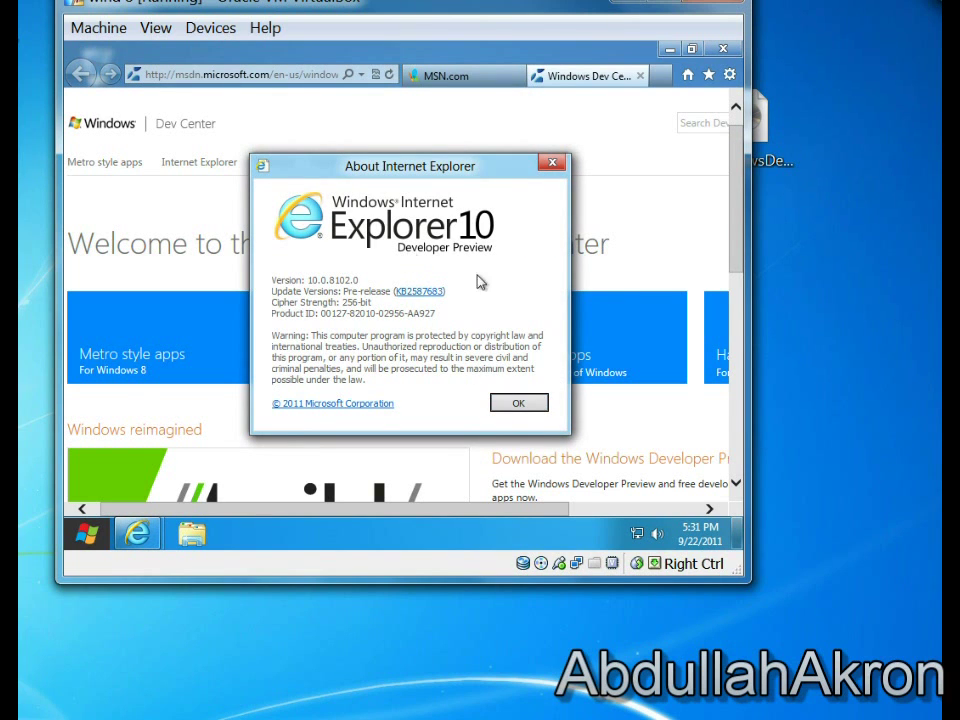
{"action": "left_click", "coordinate": [519, 402]}
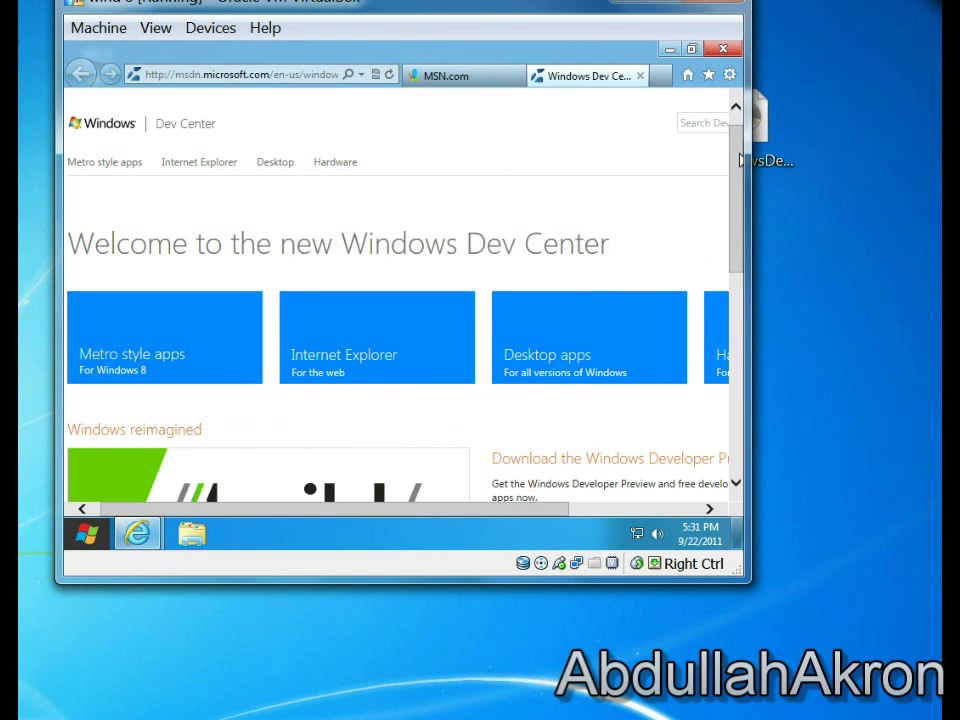
- Scroll the Windows Dev Center page, close it and Internet Explorer, then open Windows Explorer
{"action": "scroll", "coordinate": [704, 234], "scroll_direction": "down", "scroll_amount": 5}
{"action": "scroll", "coordinate": [400, 290], "scroll_direction": "down", "scroll_amount": 2}
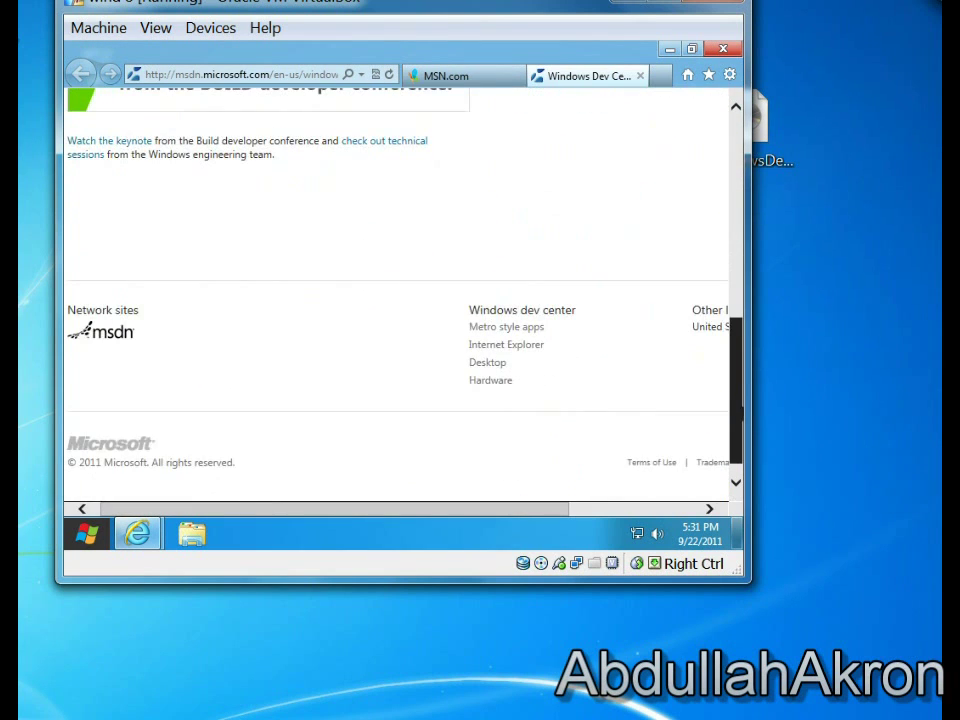
{"action": "left_click_drag", "start_coordinate": [738, 372], "coordinate": [735, 111]}
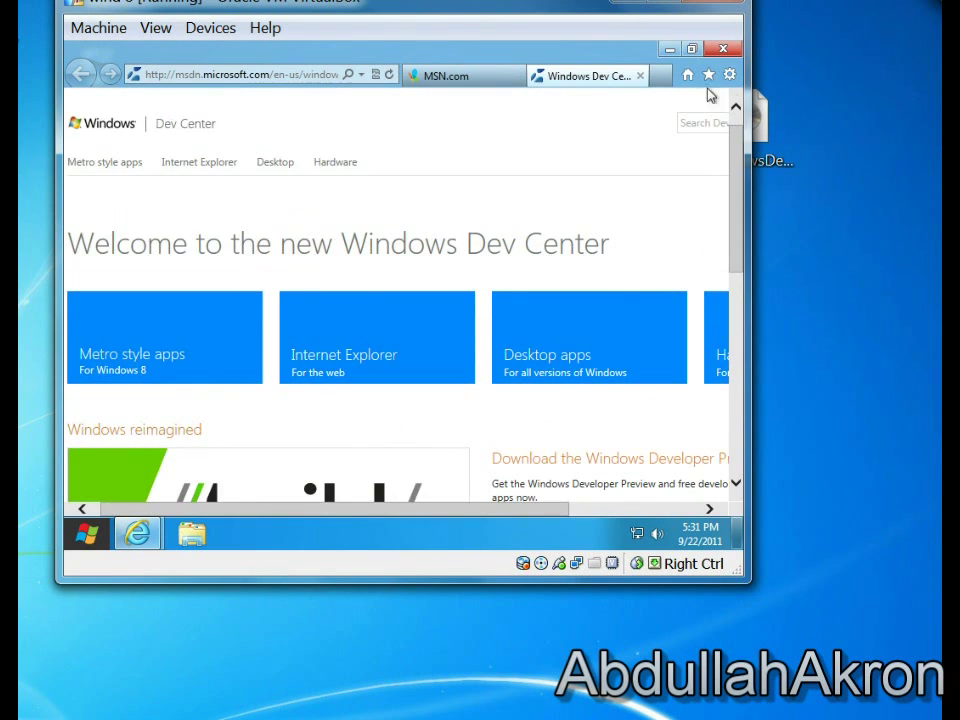
{"action": "left_click", "coordinate": [639, 78]}
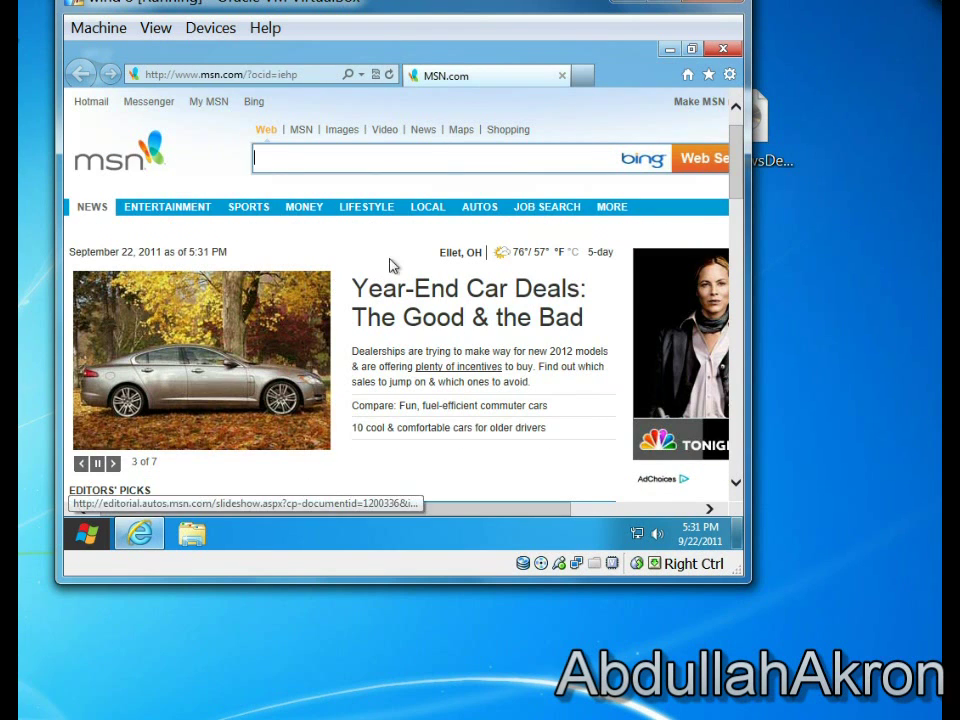
{"action": "left_click", "coordinate": [722, 48]}
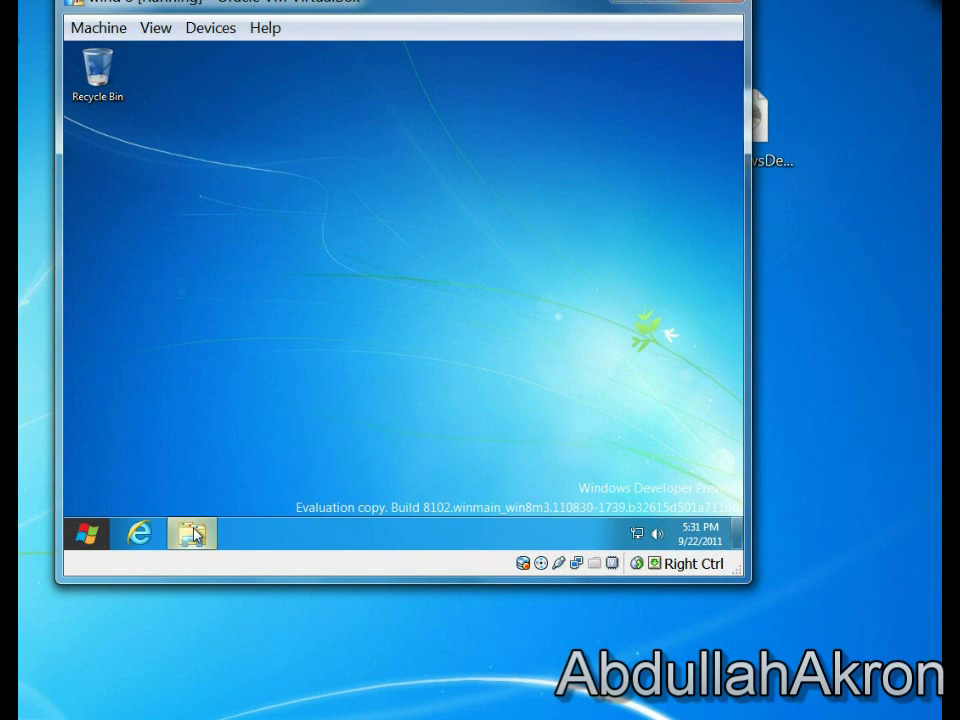
{"action": "left_click", "coordinate": [194, 536]}
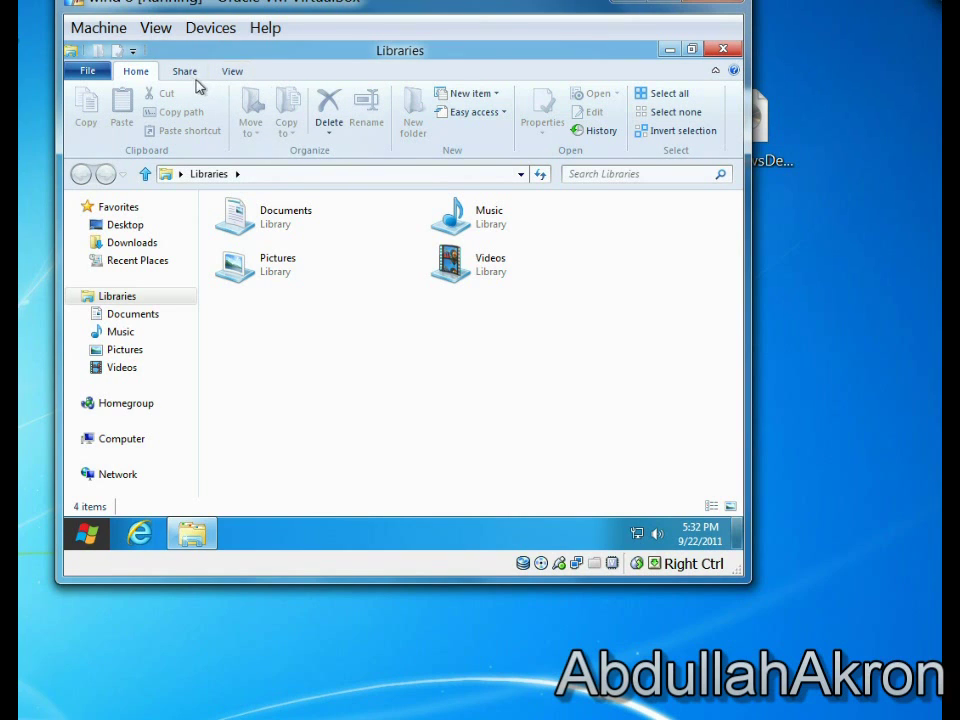
- Add Undo and Redo to Explorer's Quick Access Toolbar
{"action": "left_click", "coordinate": [133, 51]}
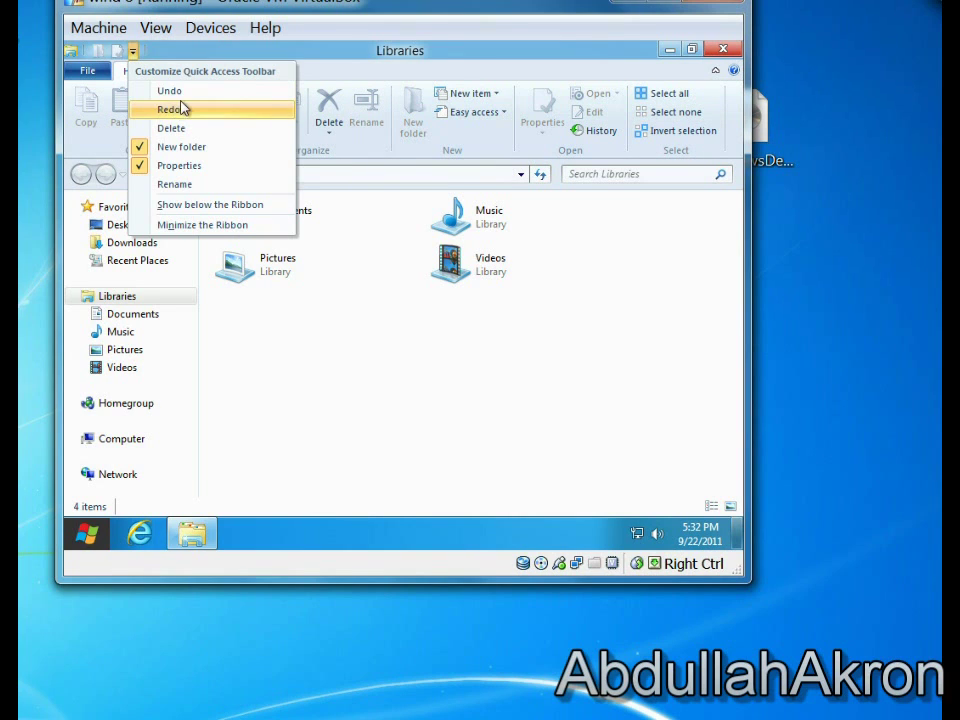
{"action": "left_click", "coordinate": [185, 95]}
{"action": "left_click", "coordinate": [151, 51]}
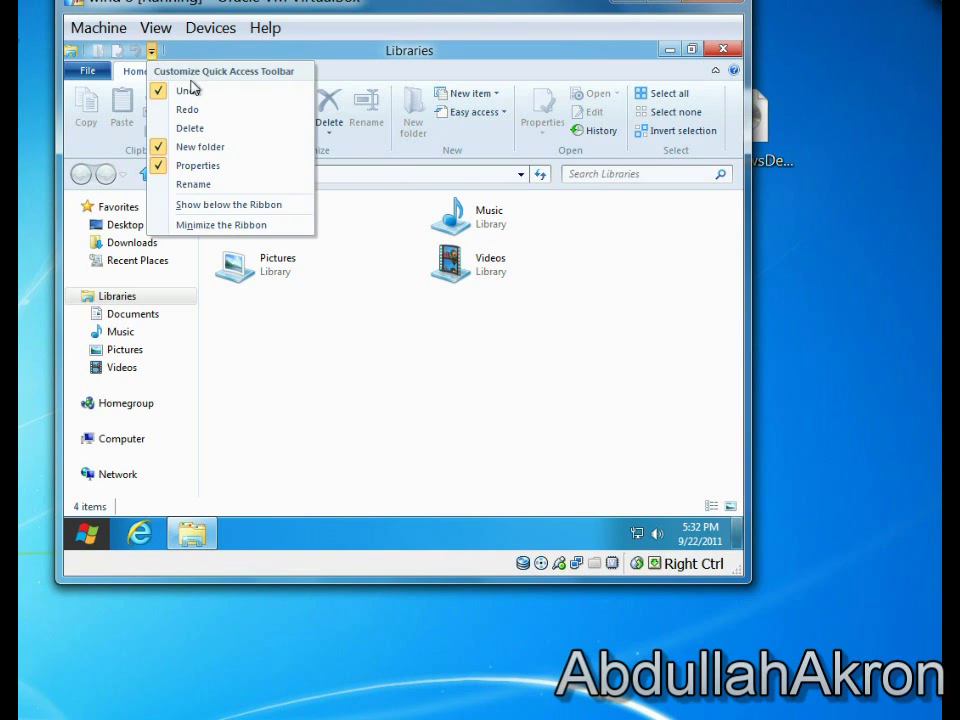
{"action": "left_click", "coordinate": [212, 110]}
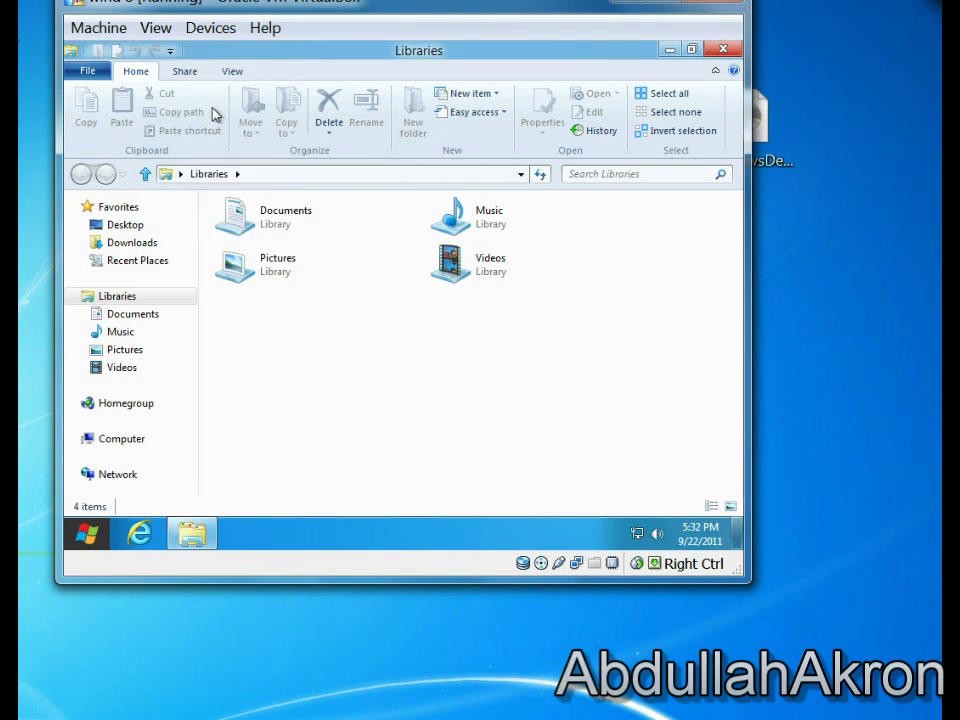
- Visit Computer, Libraries, Documents, Pictures, Music, Downloads, Recent Places and Desktop, then close Explorer
{"action": "left_click", "coordinate": [140, 439]}
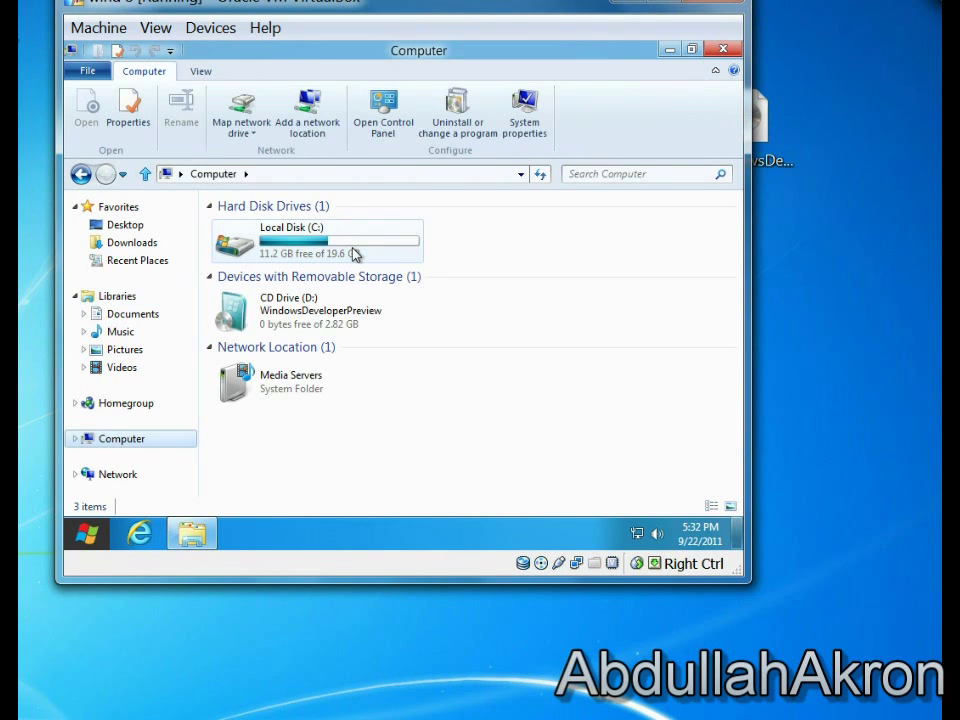
{"action": "left_click", "coordinate": [150, 298]}
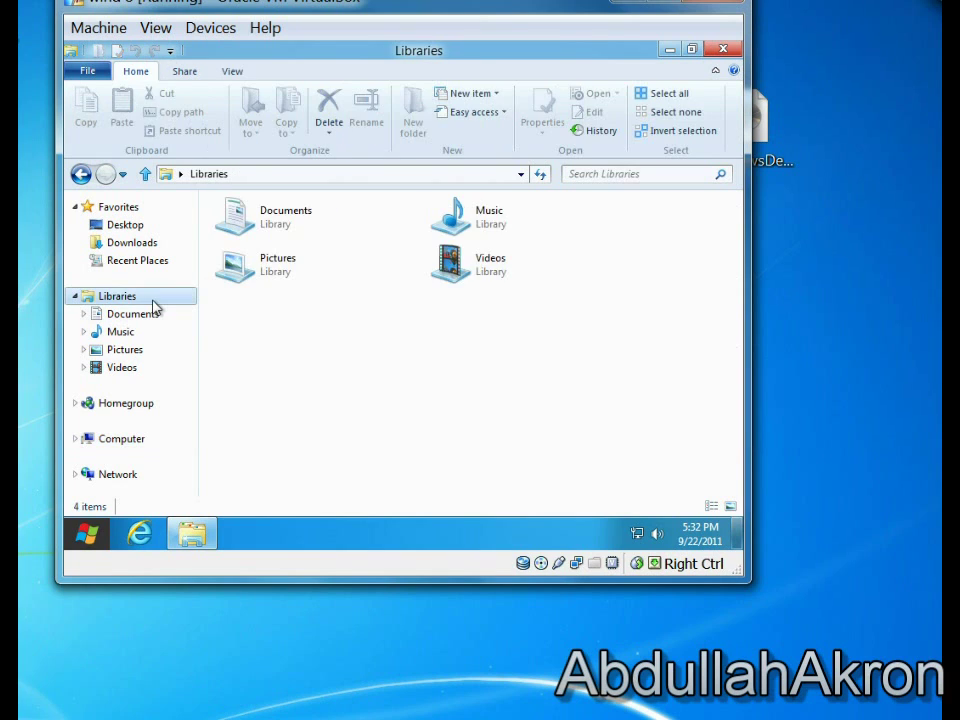
{"action": "left_click", "coordinate": [152, 320]}
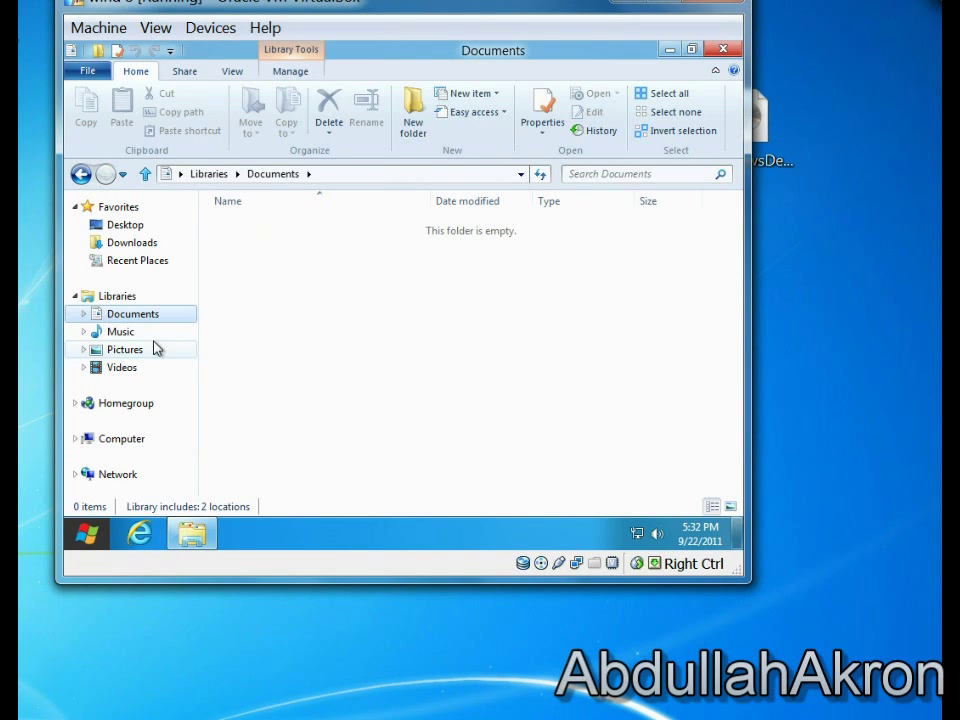
{"action": "left_click", "coordinate": [155, 348]}
{"action": "left_click", "coordinate": [156, 335]}
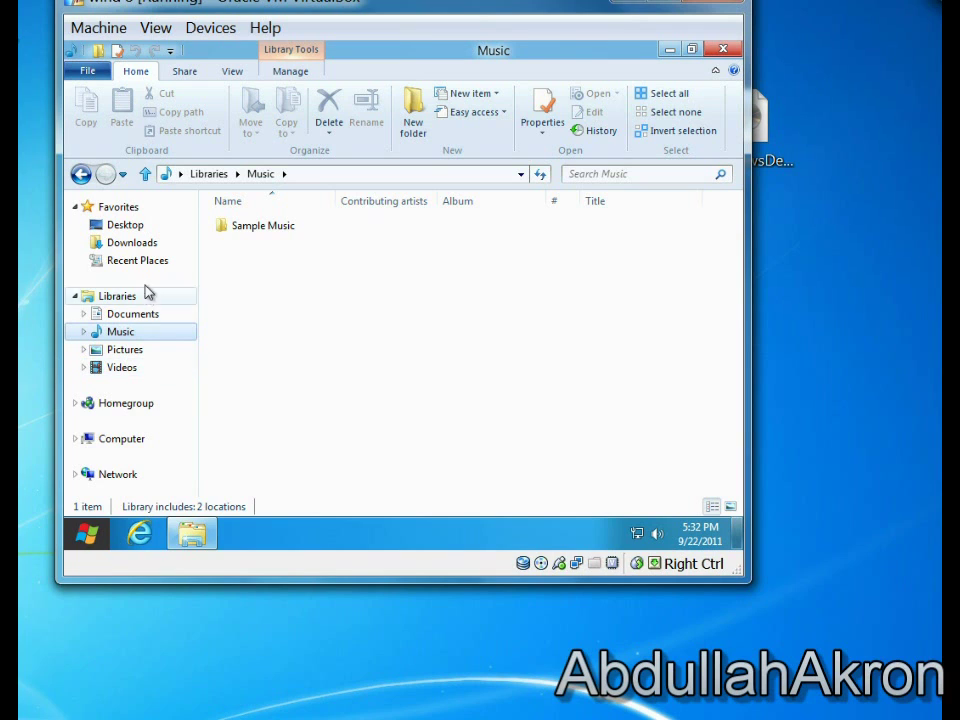
{"action": "left_click", "coordinate": [137, 249]}
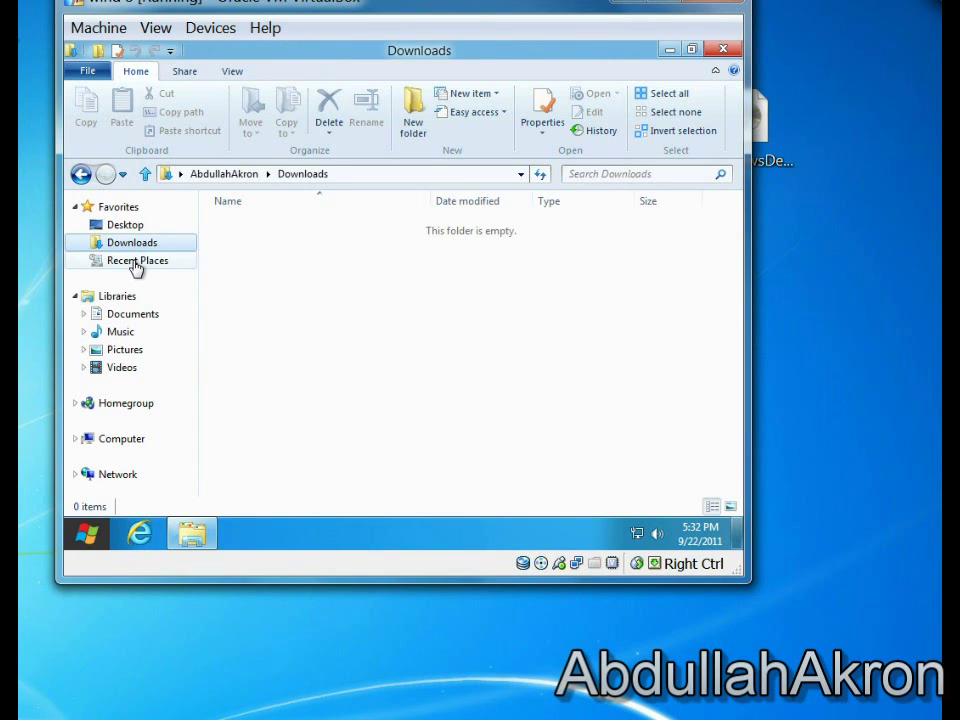
{"action": "left_click", "coordinate": [140, 262]}
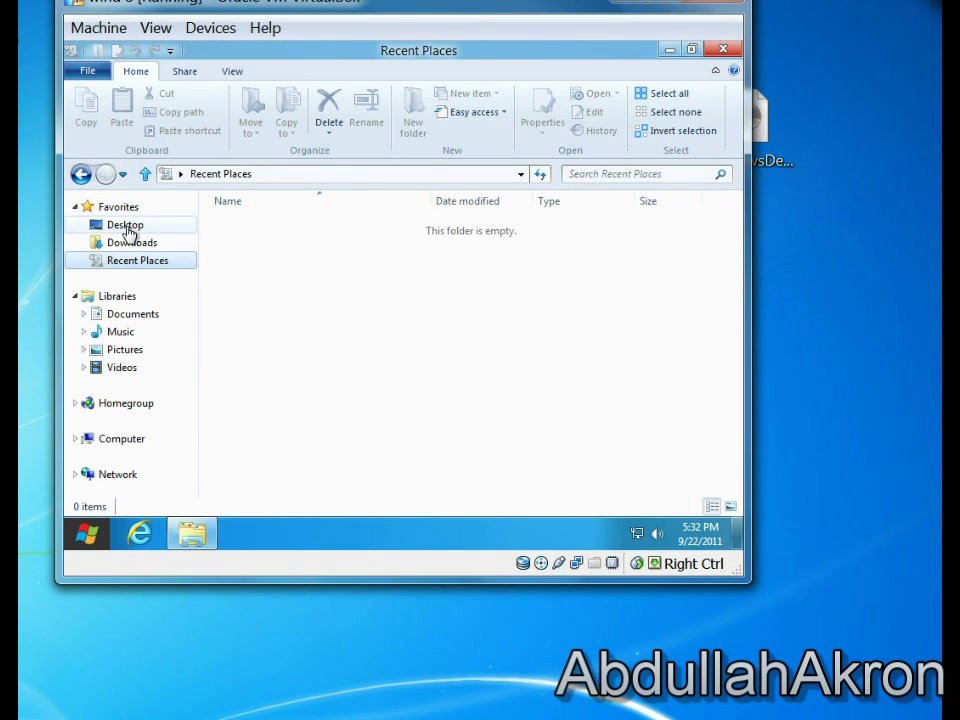
{"action": "left_click", "coordinate": [130, 227]}
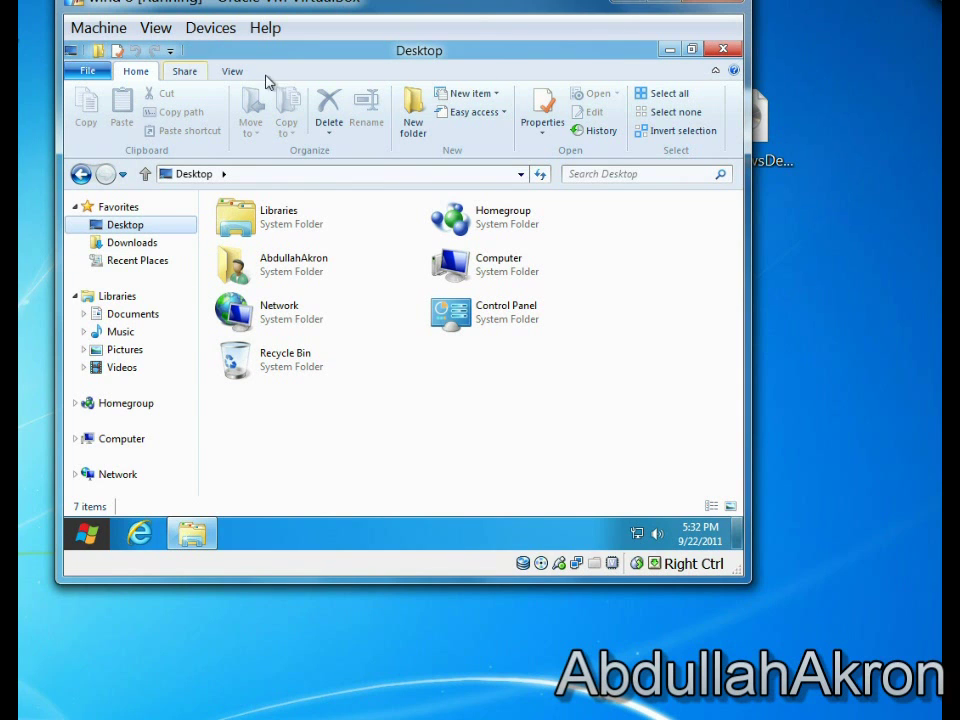
{"action": "left_click", "coordinate": [722, 49]}
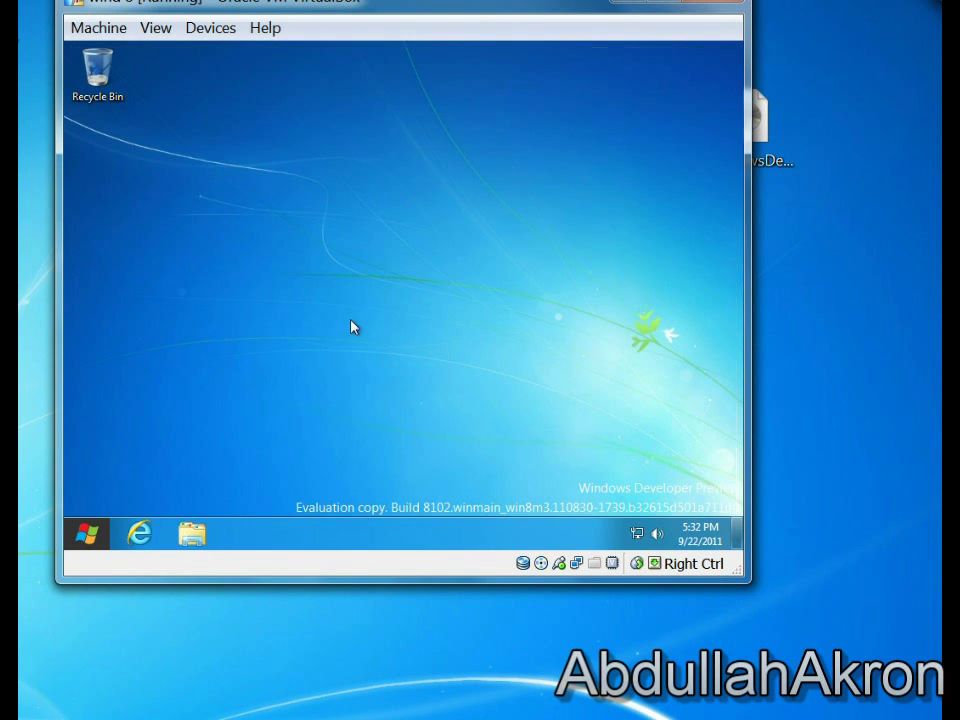
- Open the Metro Control Panel from Start and view its Personalize and Users pages
{"action": "left_click", "coordinate": [87, 531]}
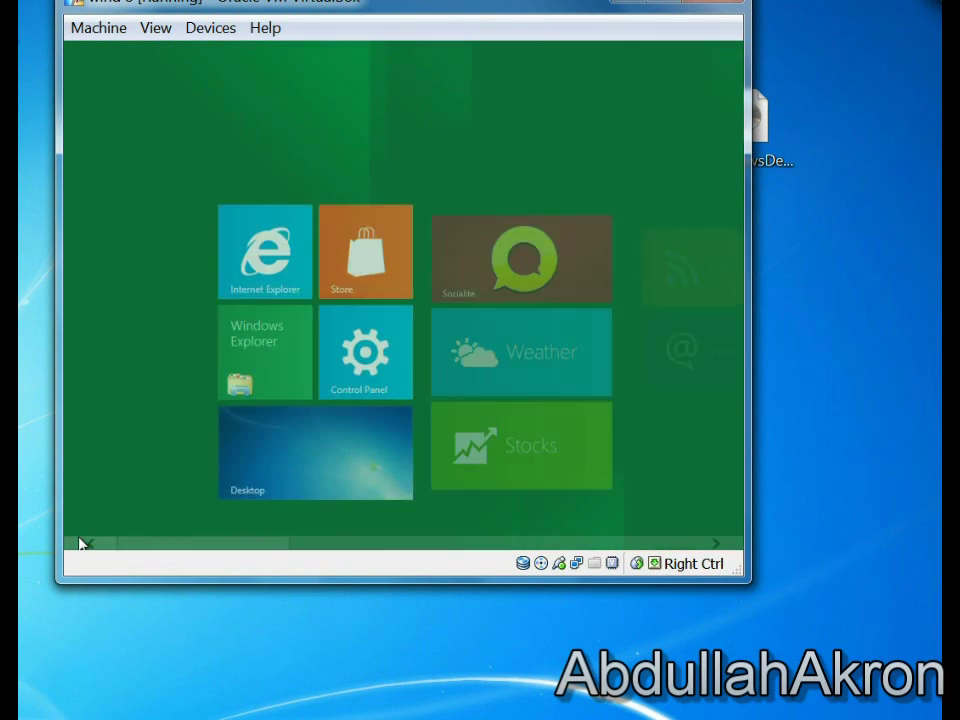
{"action": "left_click", "coordinate": [308, 360]}
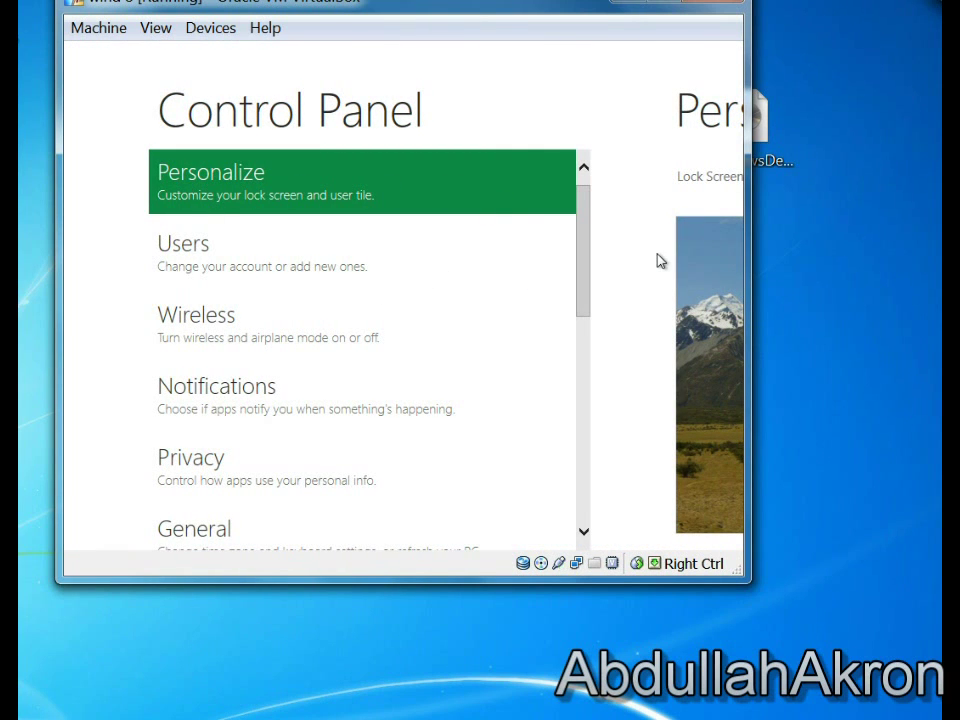
{"action": "left_click", "coordinate": [684, 267]}
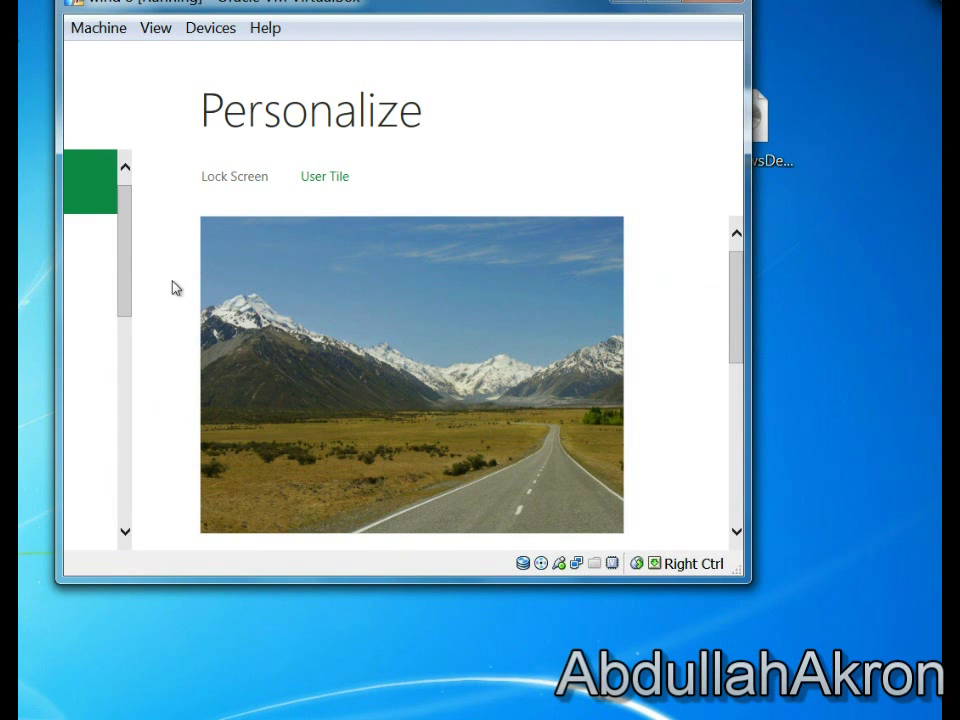
{"action": "left_click", "coordinate": [95, 205]}
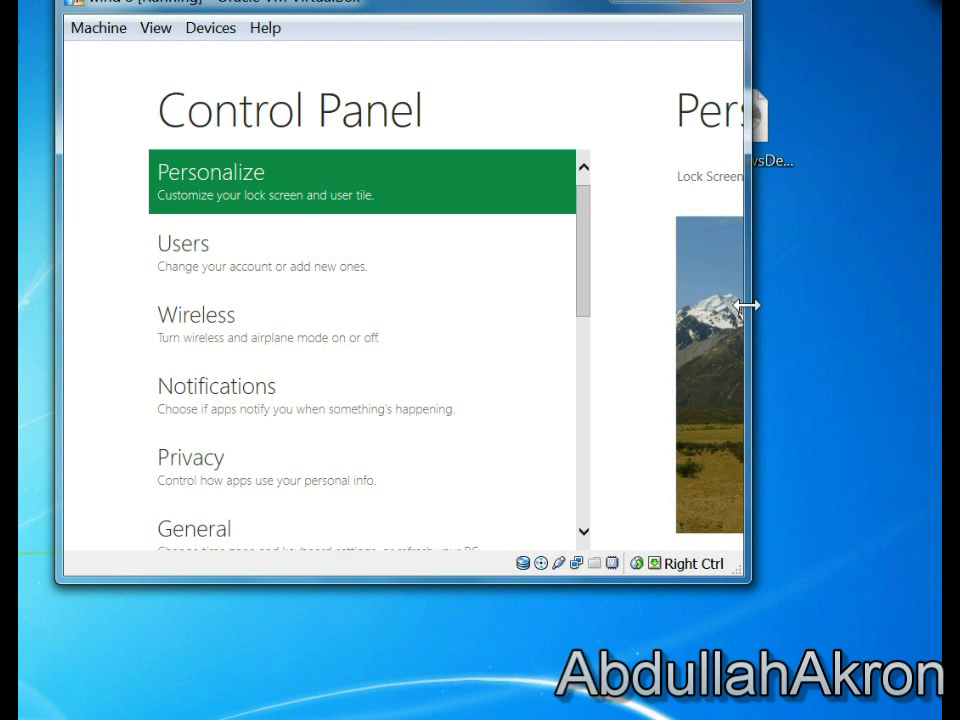
{"action": "left_click", "coordinate": [322, 259]}
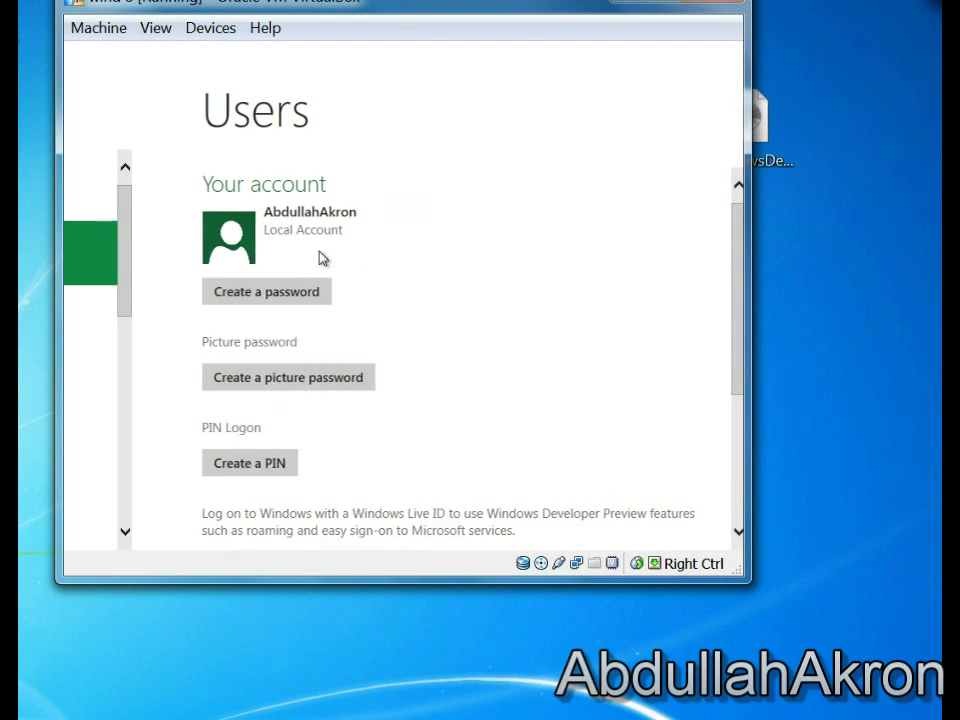
{"action": "left_click", "coordinate": [105, 319]}
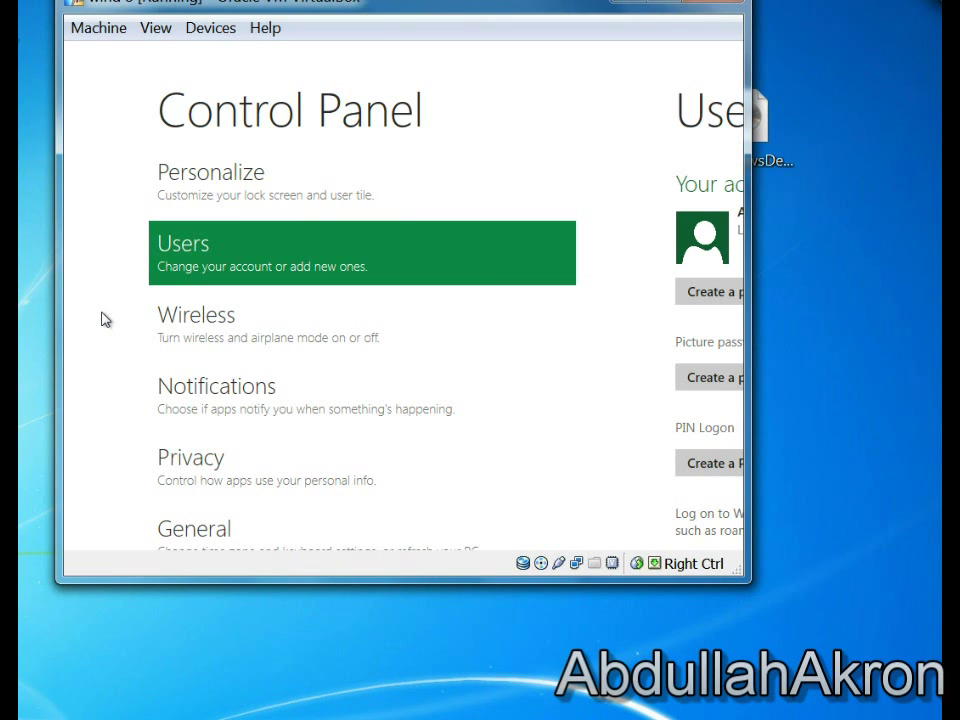
- View the Wireless page, then open the full desktop Control Panel via More settings
{"action": "left_click", "coordinate": [170, 332]}
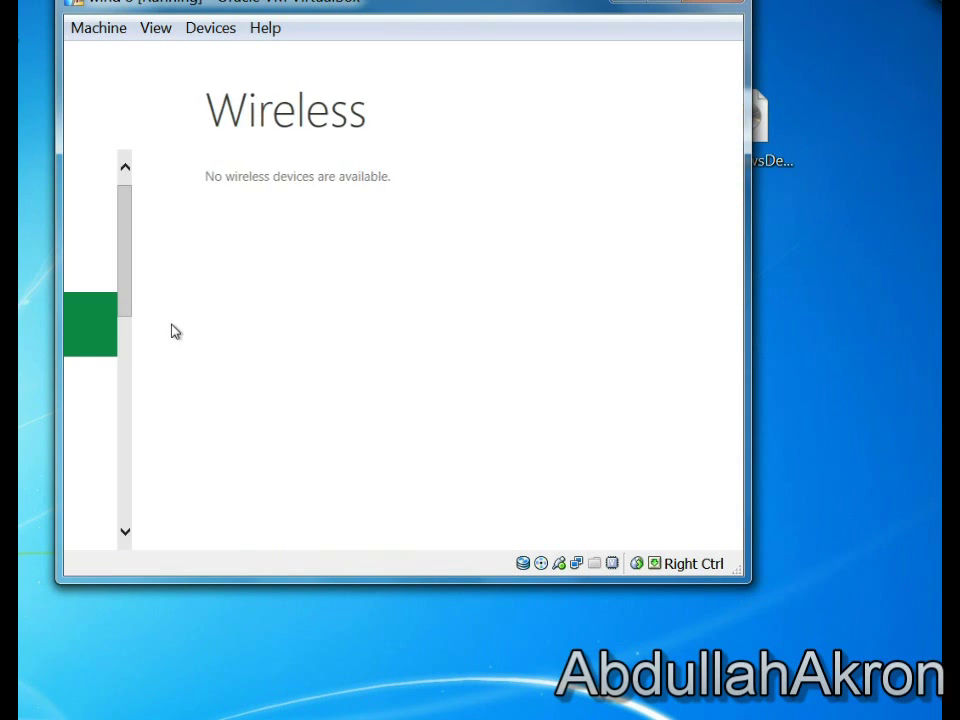
{"action": "left_click", "coordinate": [90, 388]}
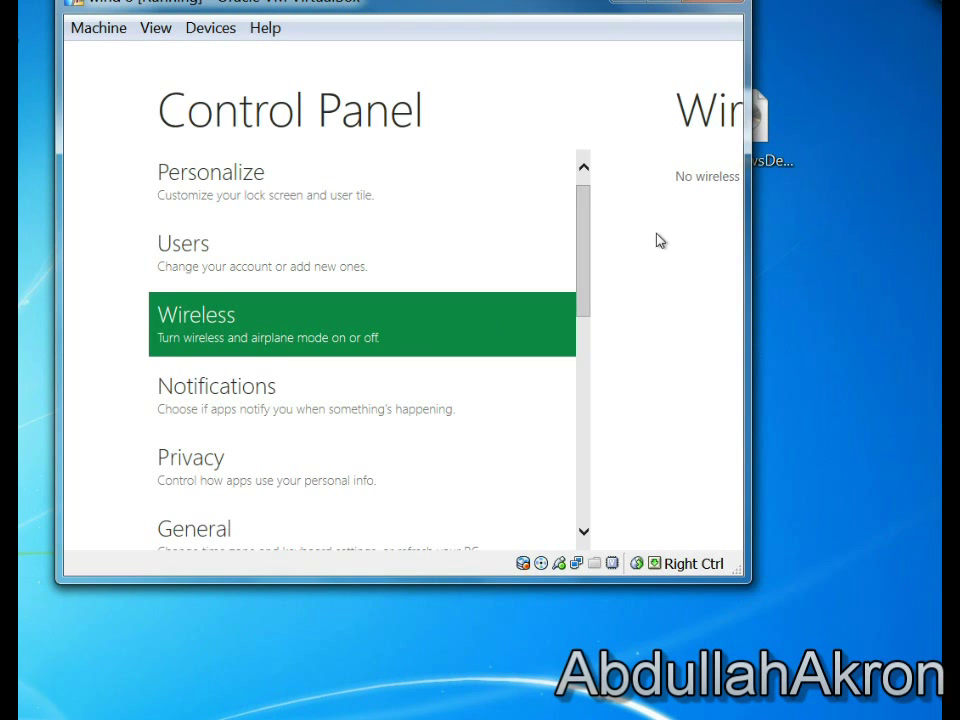
{"action": "mouse_move", "coordinate": [585, 227]}
{"action": "left_mouse_down"}
{"action": "mouse_move", "coordinate": [563, 433]}
{"action": "mouse_move", "coordinate": [570, 463]}
{"action": "left_mouse_up"}
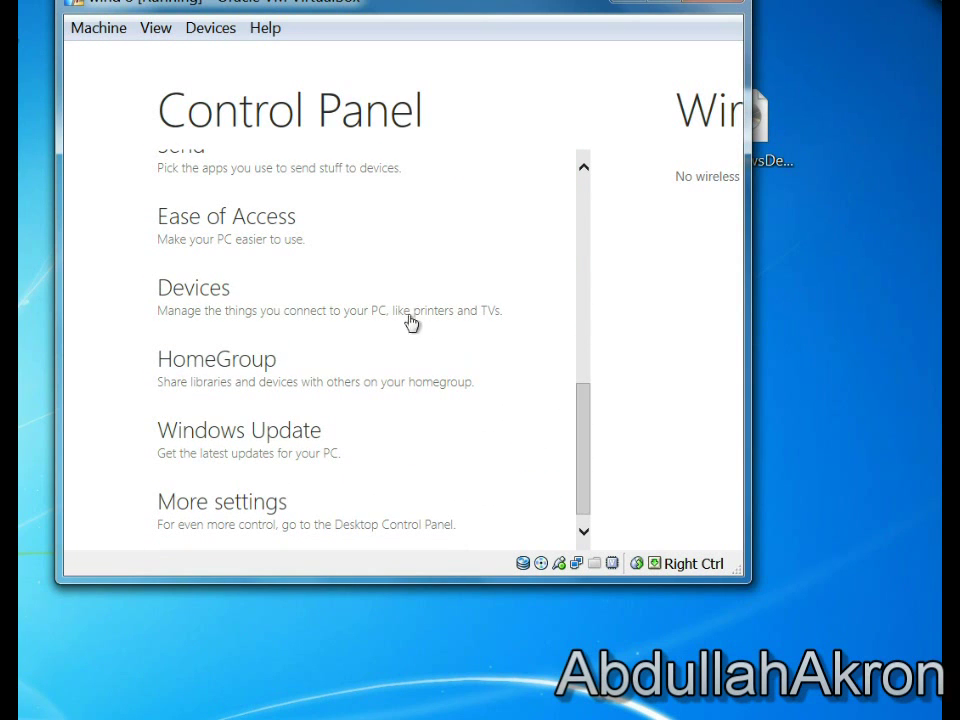
{"action": "left_click", "coordinate": [255, 513]}
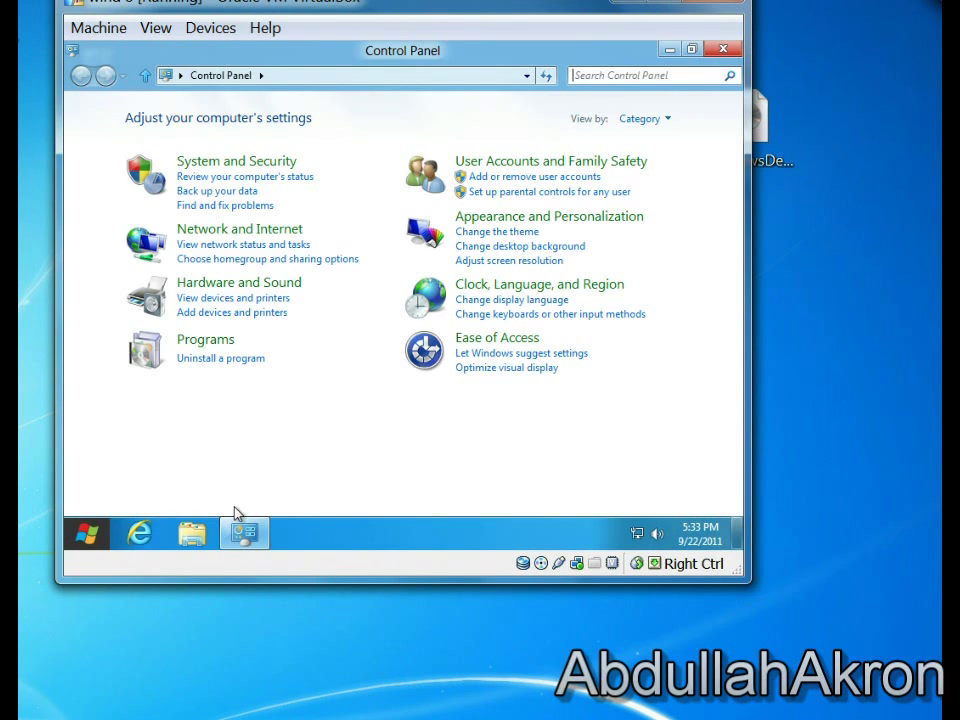
- Switch the desktop Control Panel's View by setting to Large icons to list All Control Panel Items
{"action": "left_click", "coordinate": [645, 118]}
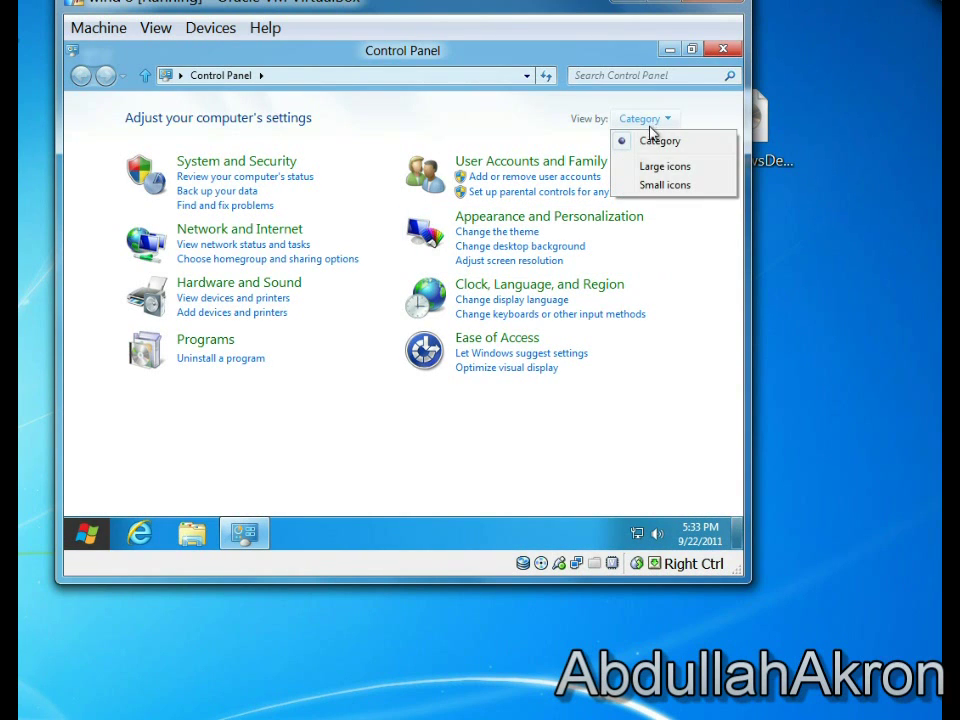
{"action": "left_click", "coordinate": [654, 170]}
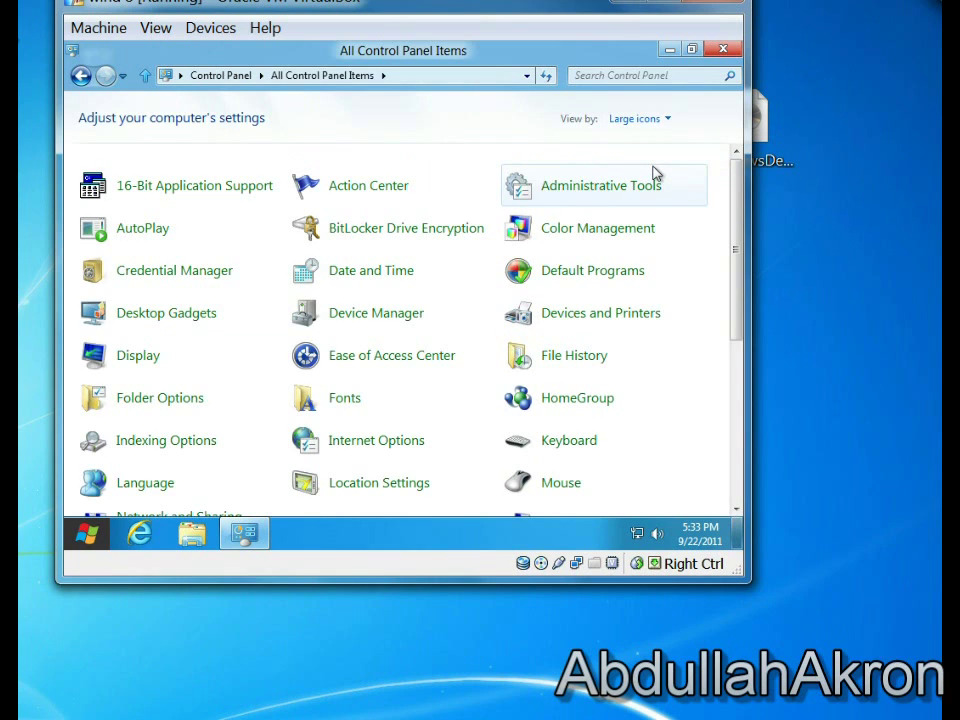